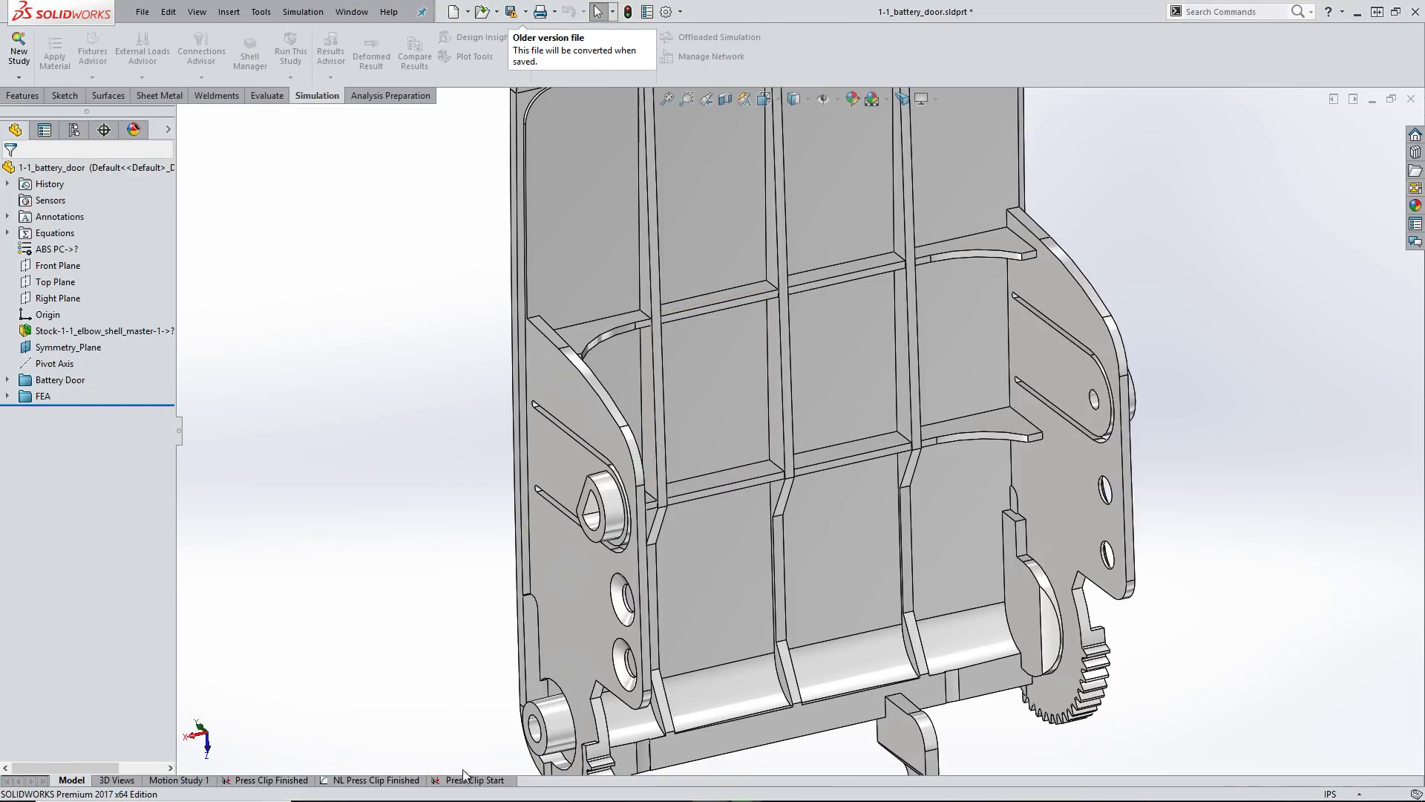
# Switch to the Press Clip Start study and activate it
pyautogui.click(467, 780)
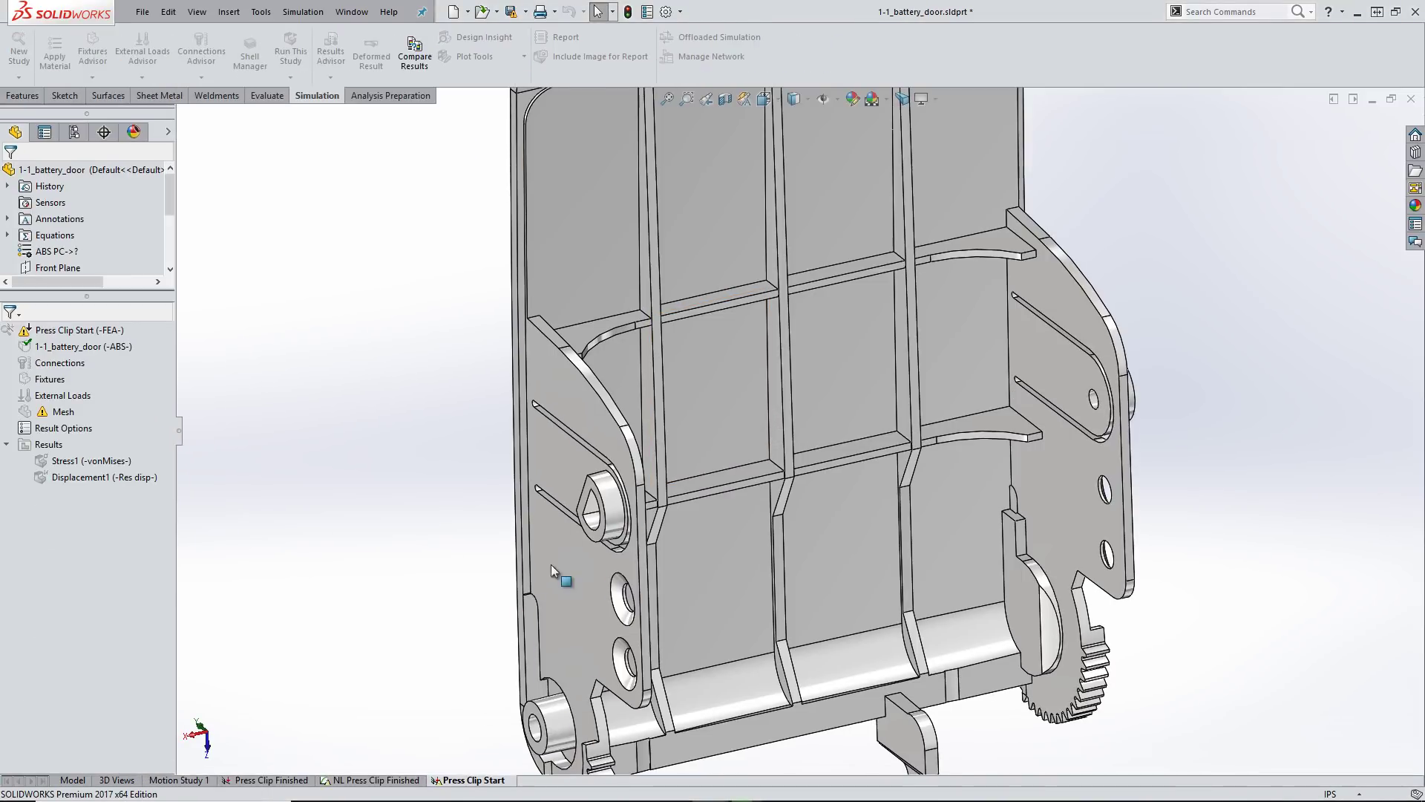
pyautogui.rightClick(118, 330)
pyautogui.click(131, 340)
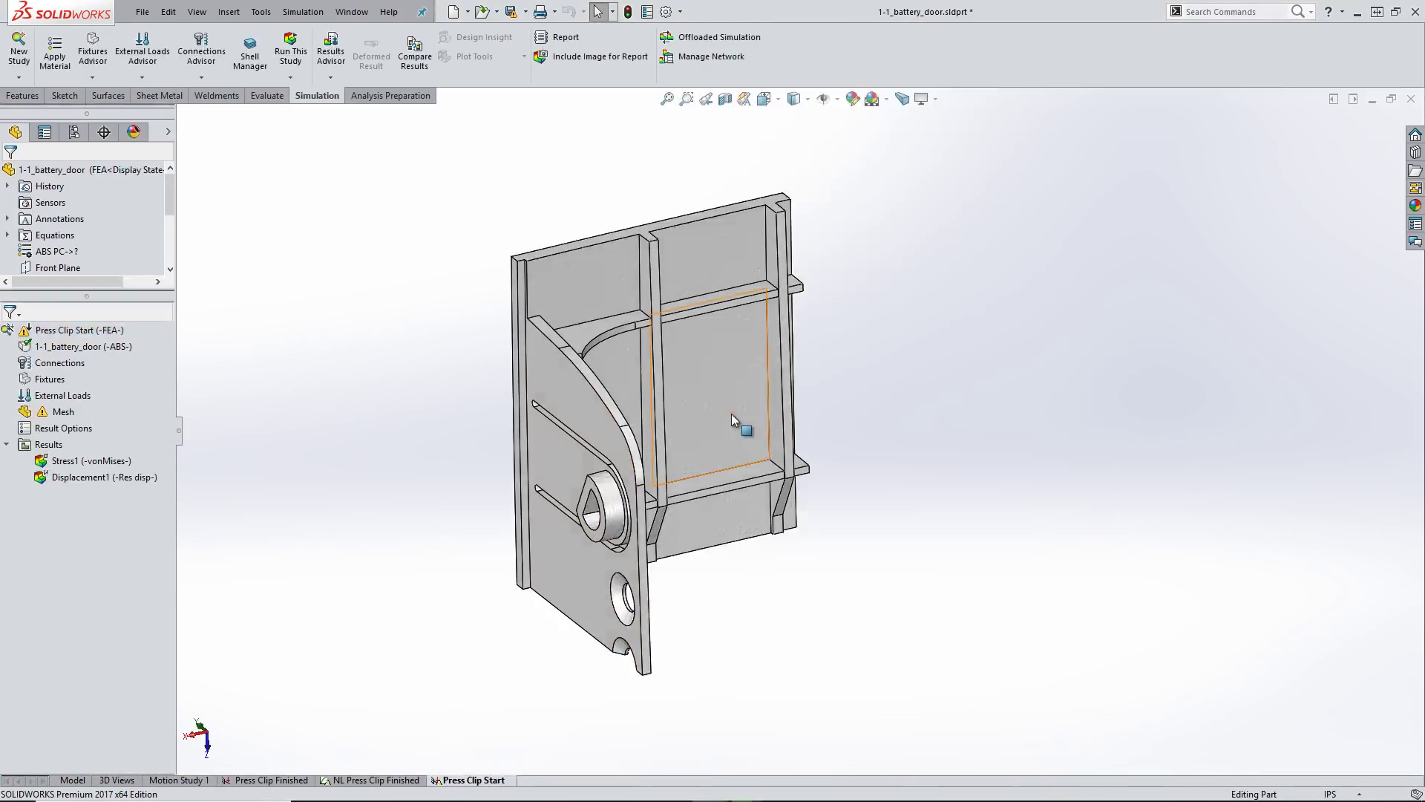
# Add an on-flat-faces fixture allowing 2.3 mm normal-to-face movement on the clip face
pyautogui.rightClick(50, 378)
pyautogui.click(111, 550)
pyautogui.click(15, 662)
pyautogui.click(13, 704)
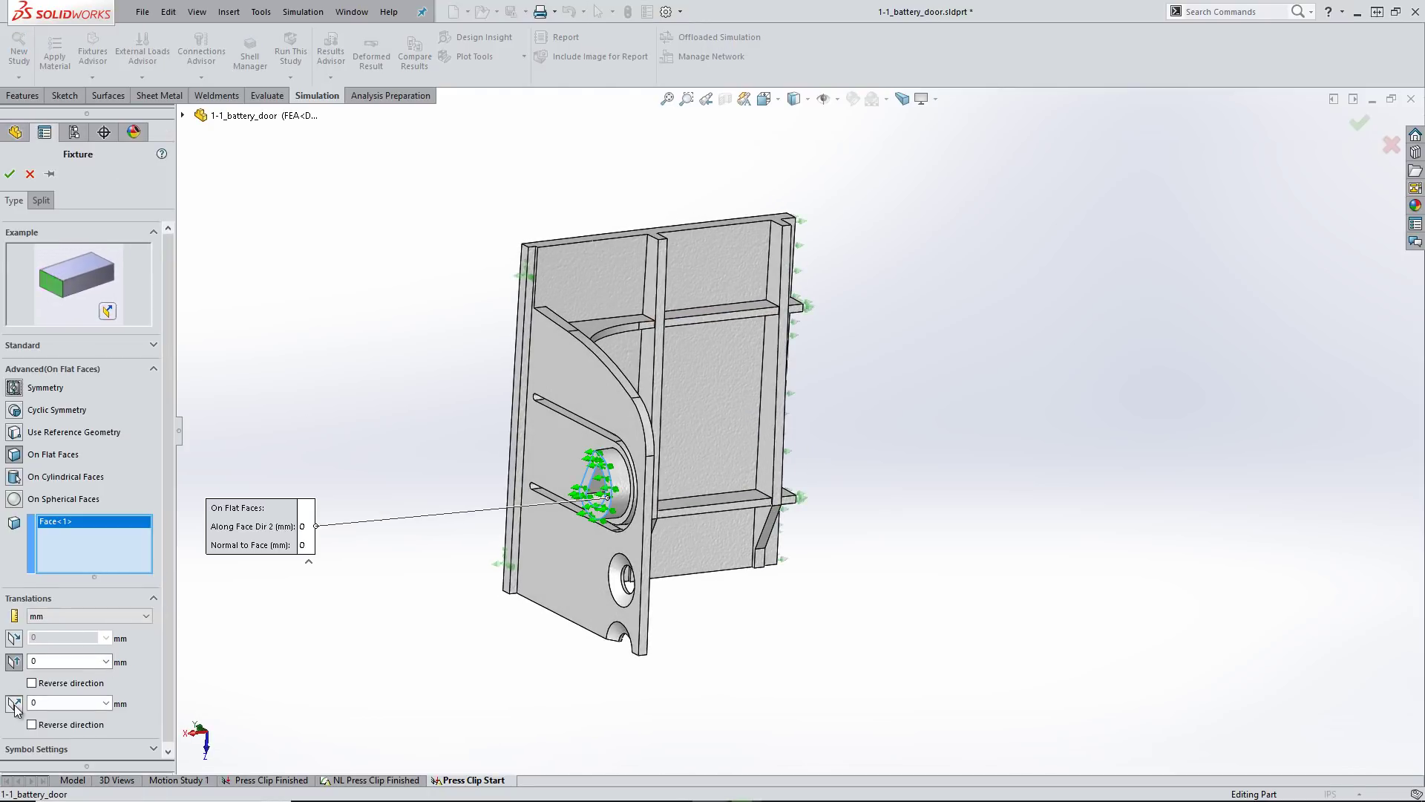
pyautogui.click(14, 662)
pyautogui.write('2.3')
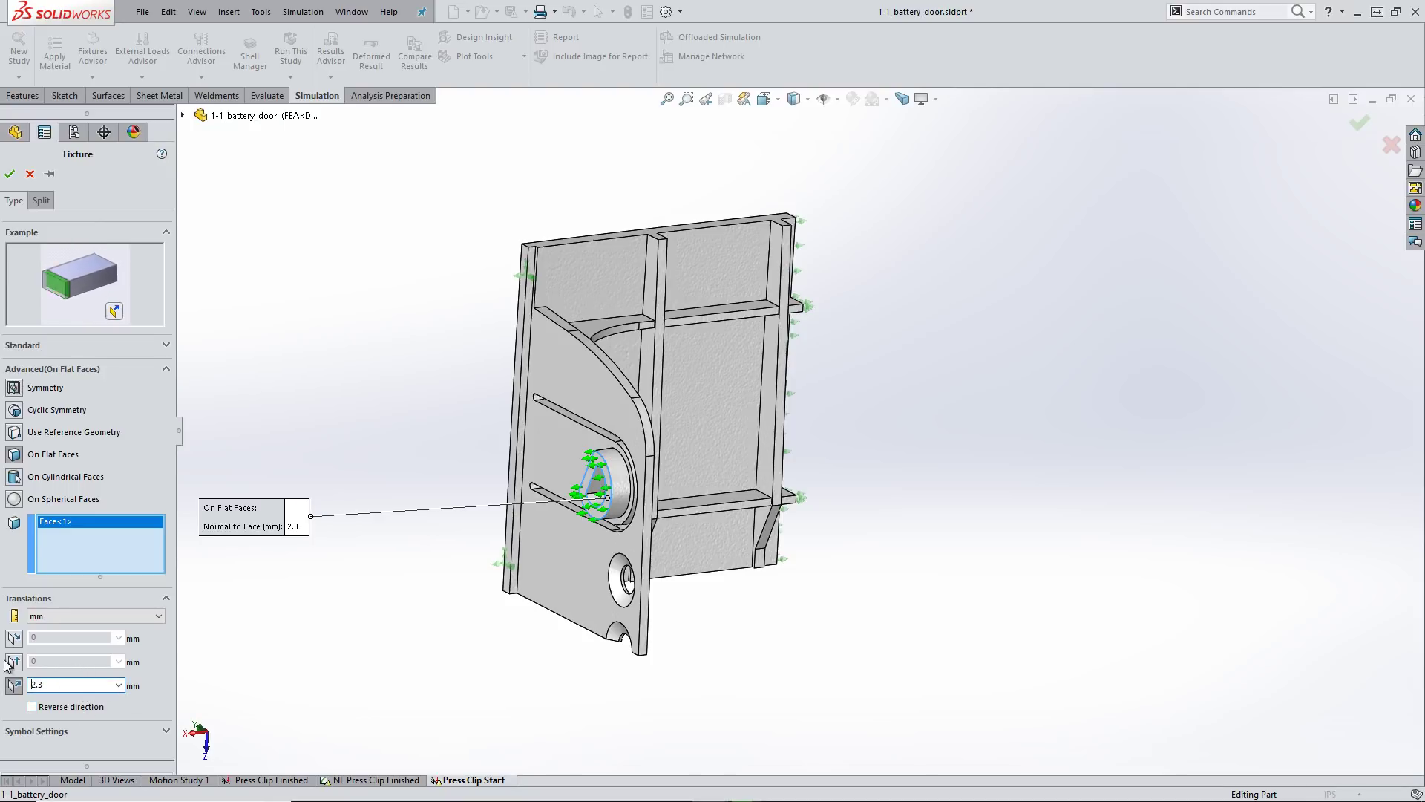
pyautogui.press('Return')
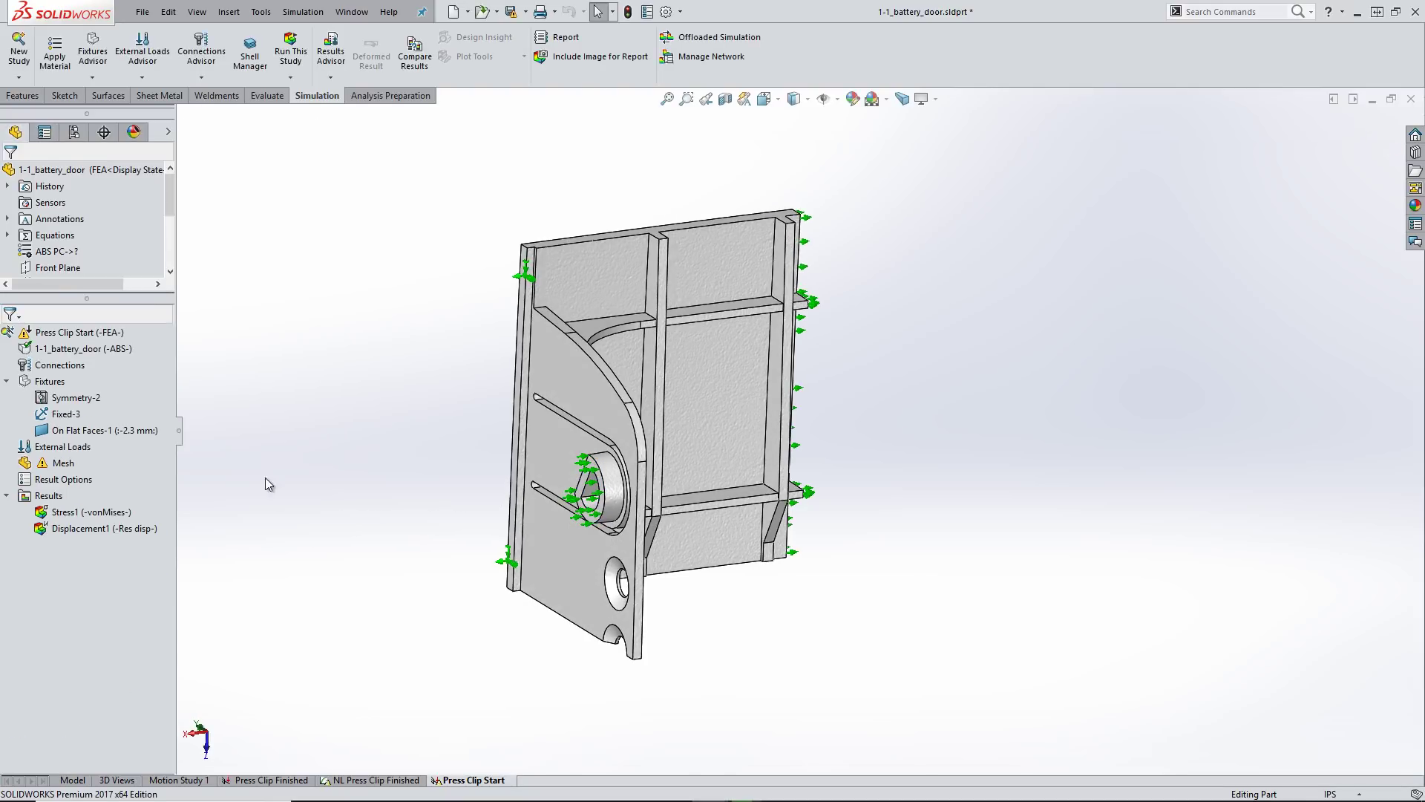
pyautogui.rightClick(94, 333)
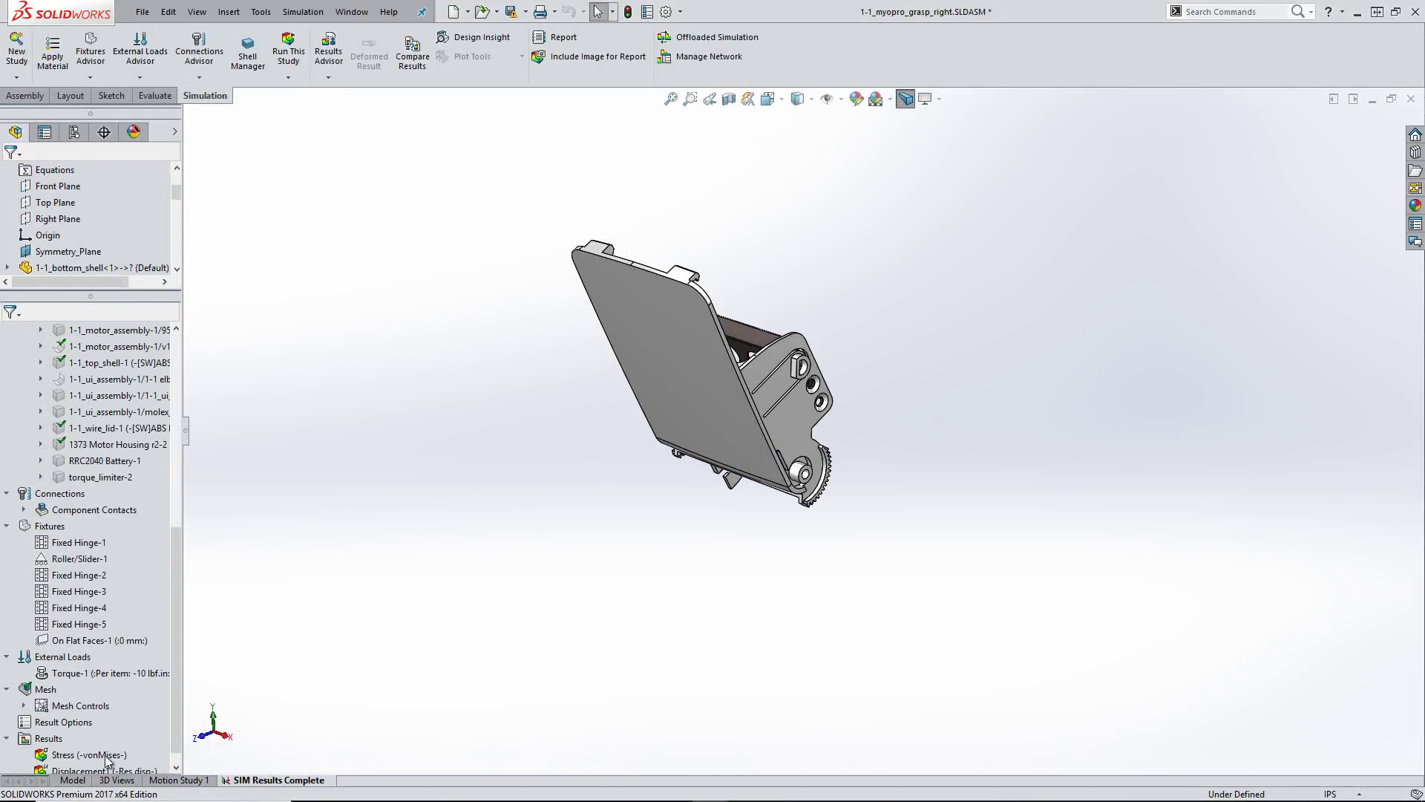
# Show the battery door's von Mises stress plot
pyautogui.rightClick(89, 753)
pyautogui.click(134, 613)
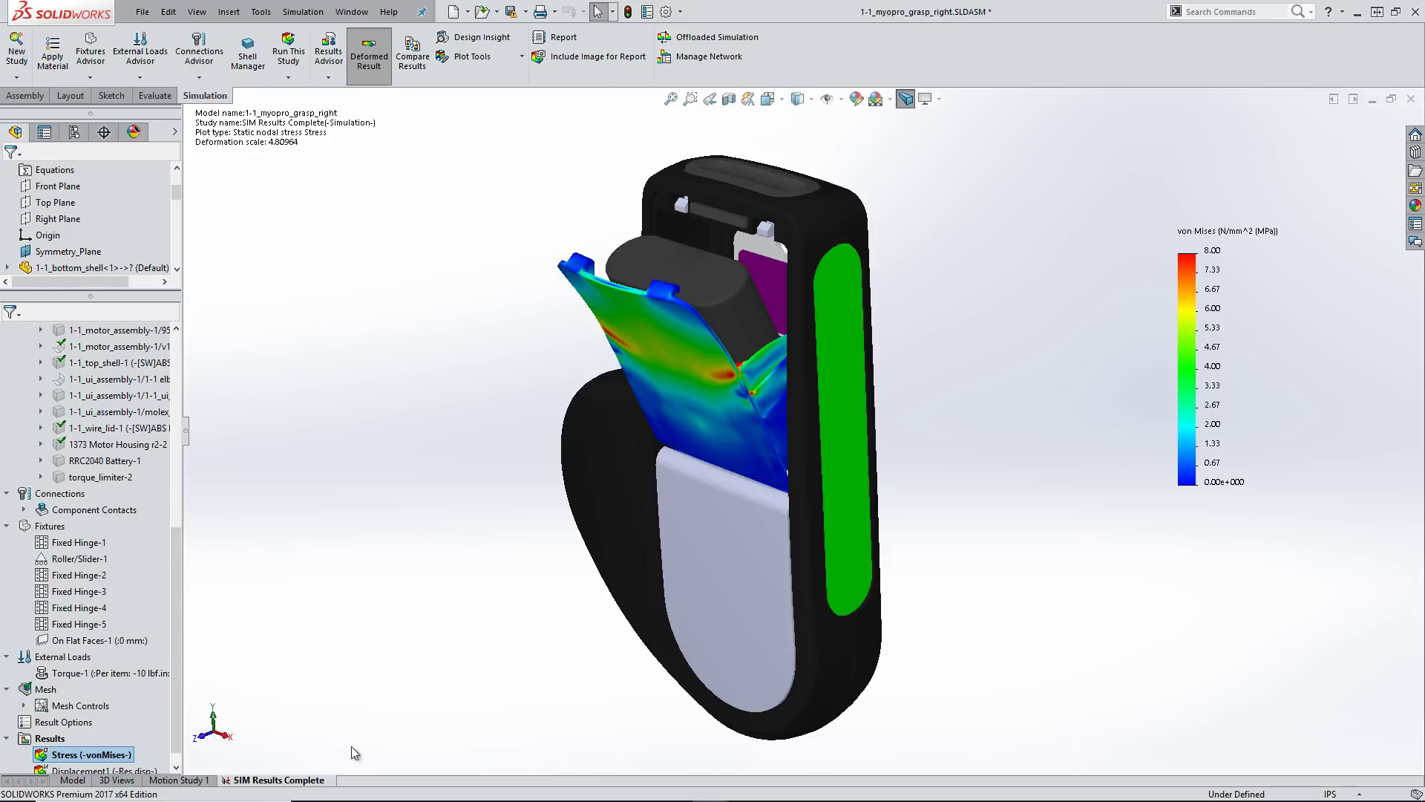
pyautogui.click(78, 780)
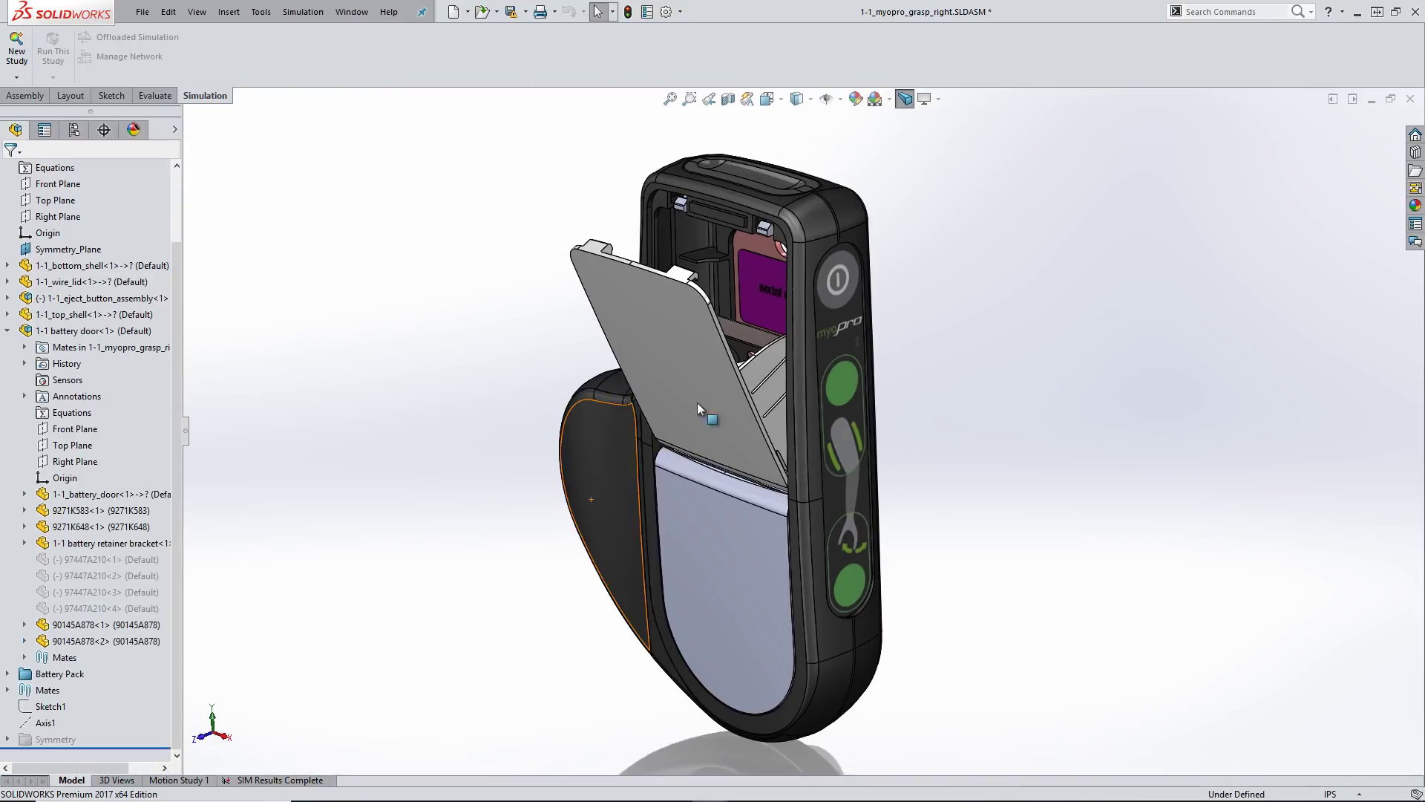
# Overlay the stress results in deformed shape on the rendered assembly, viewed from the side
pyautogui.click(944, 100)
pyautogui.click(972, 213)
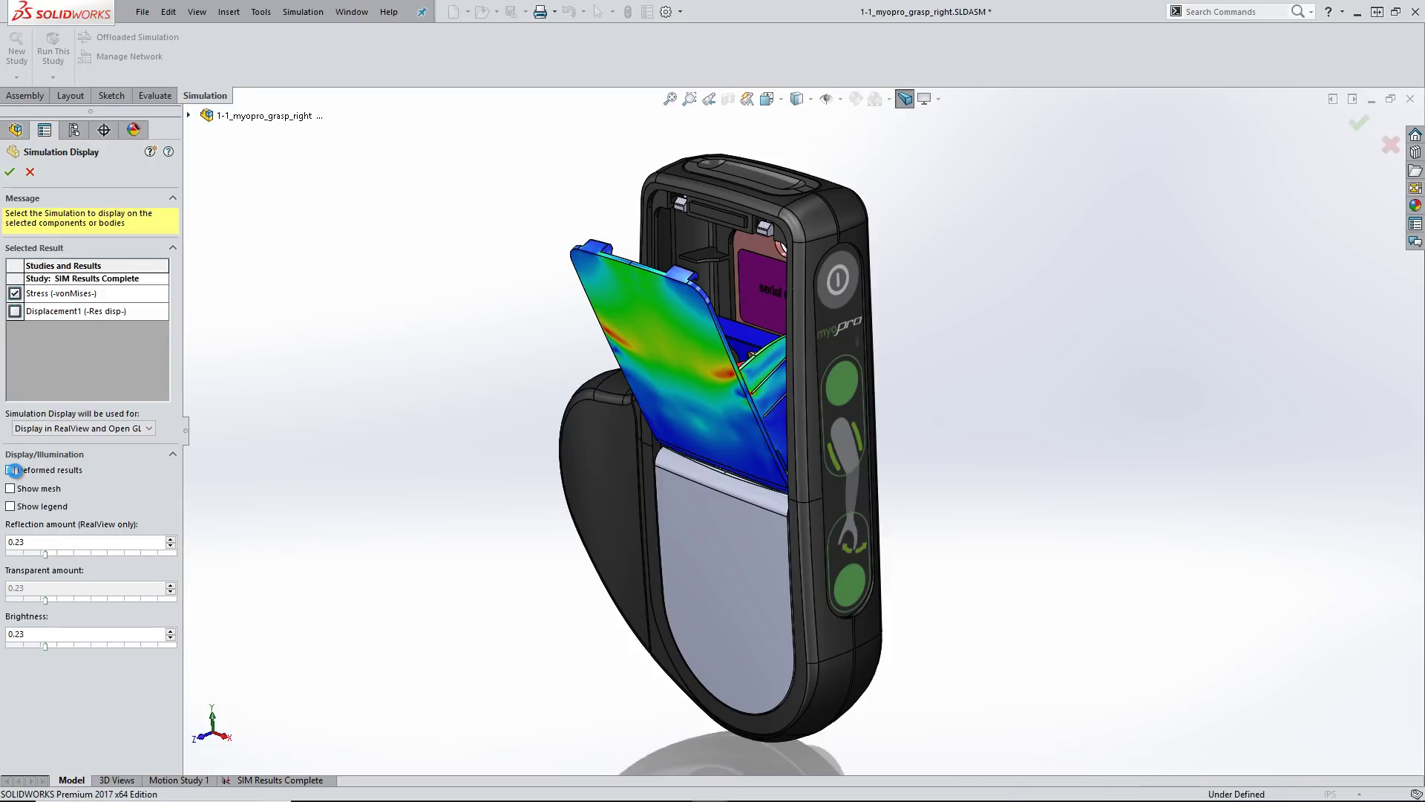
pyautogui.click(11, 471)
pyautogui.click(10, 172)
pyautogui.moveTo(891, 446)
pyautogui.mouseDown(button='middle')
pyautogui.moveTo(1095, 513)
pyautogui.moveTo(825, 523)
pyautogui.mouseUp(button='middle')
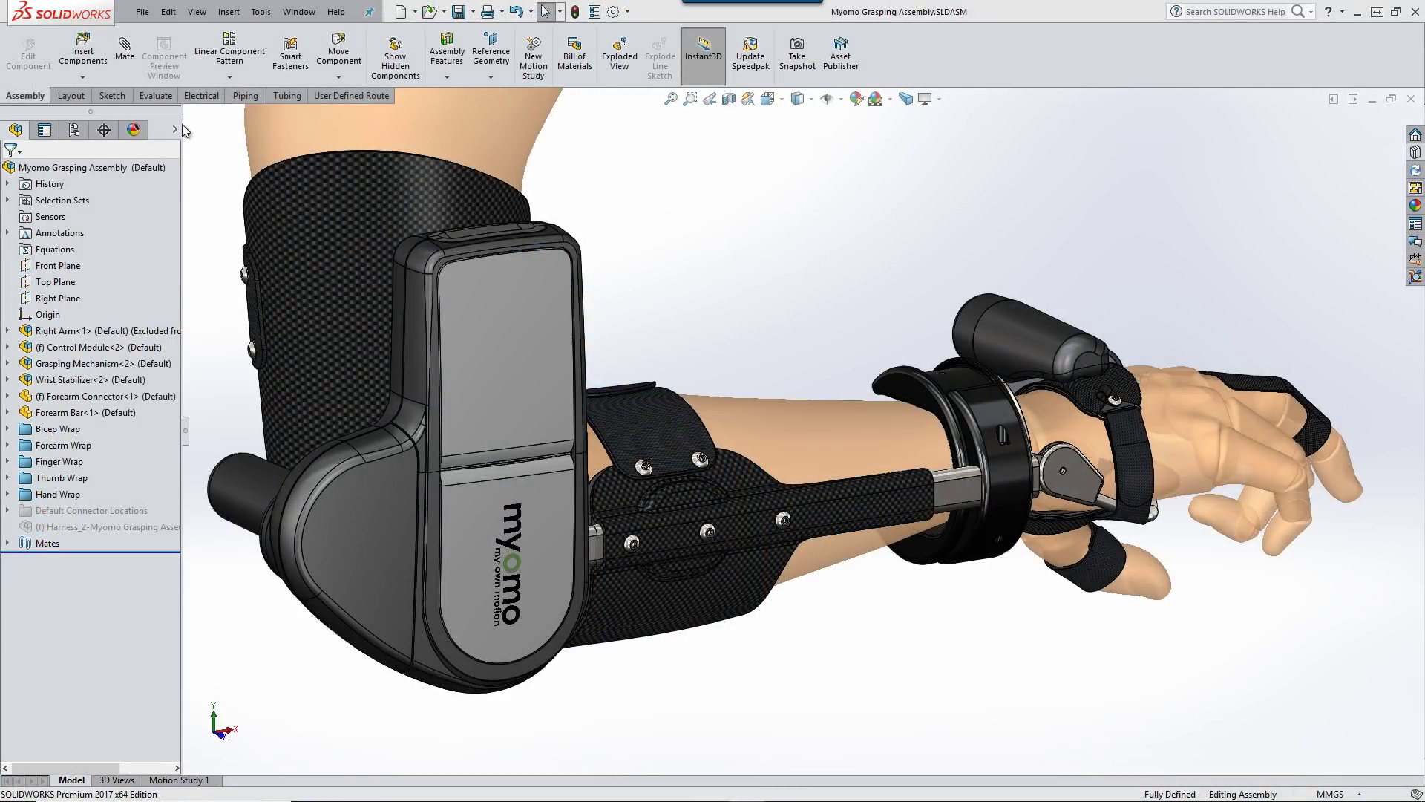
# Use the Routing display state and place the first Molex connector from the Connector 1 view
pyautogui.click(176, 130)
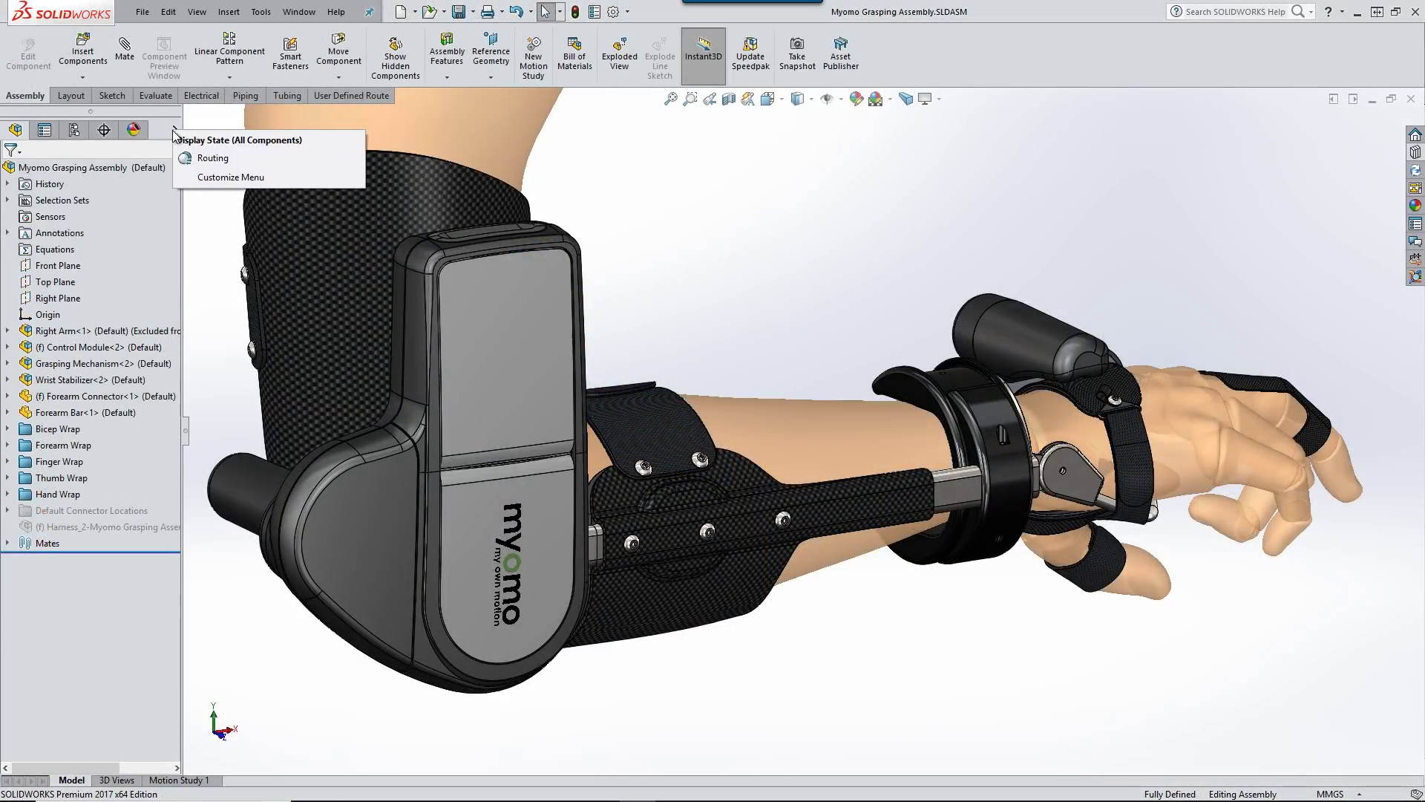
pyautogui.click(196, 159)
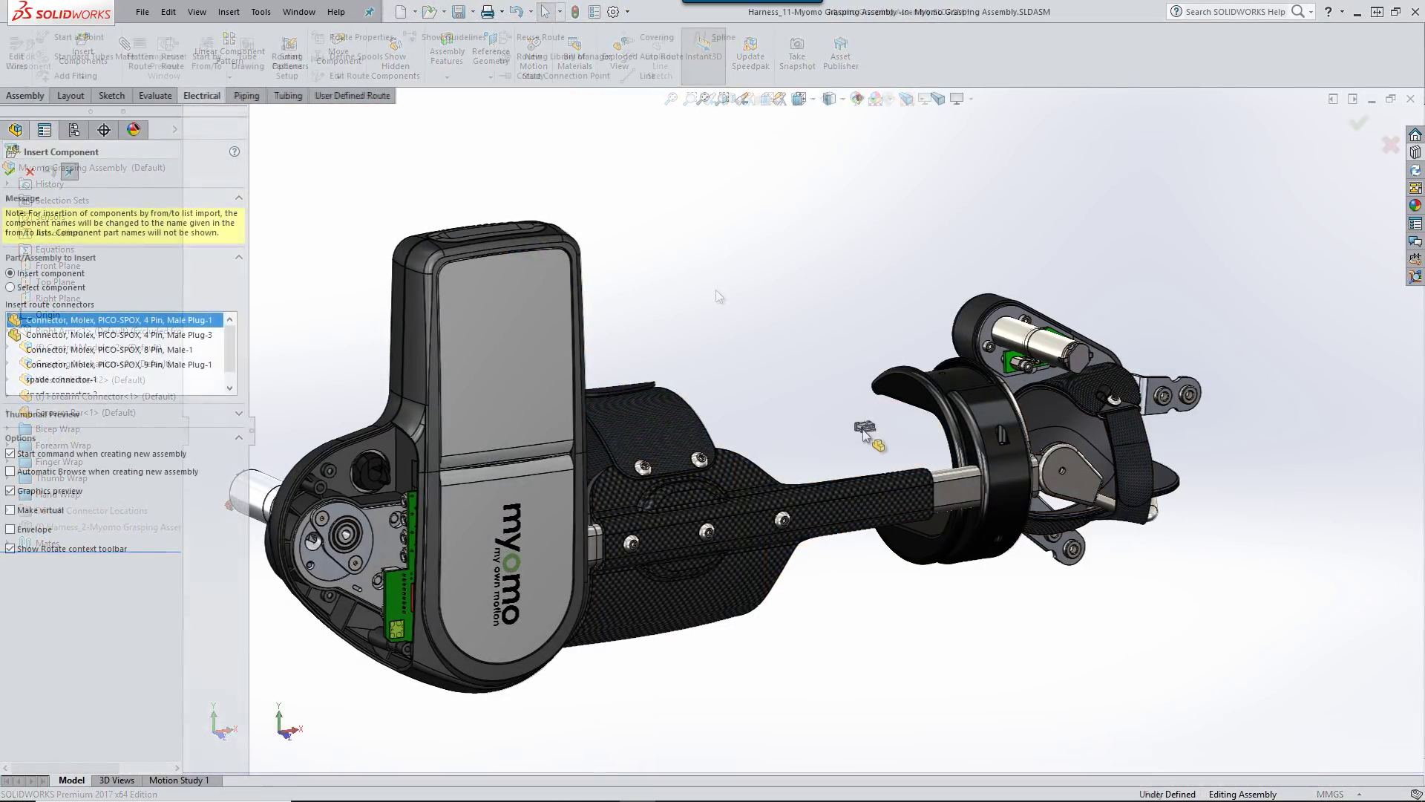
pyautogui.press('space')
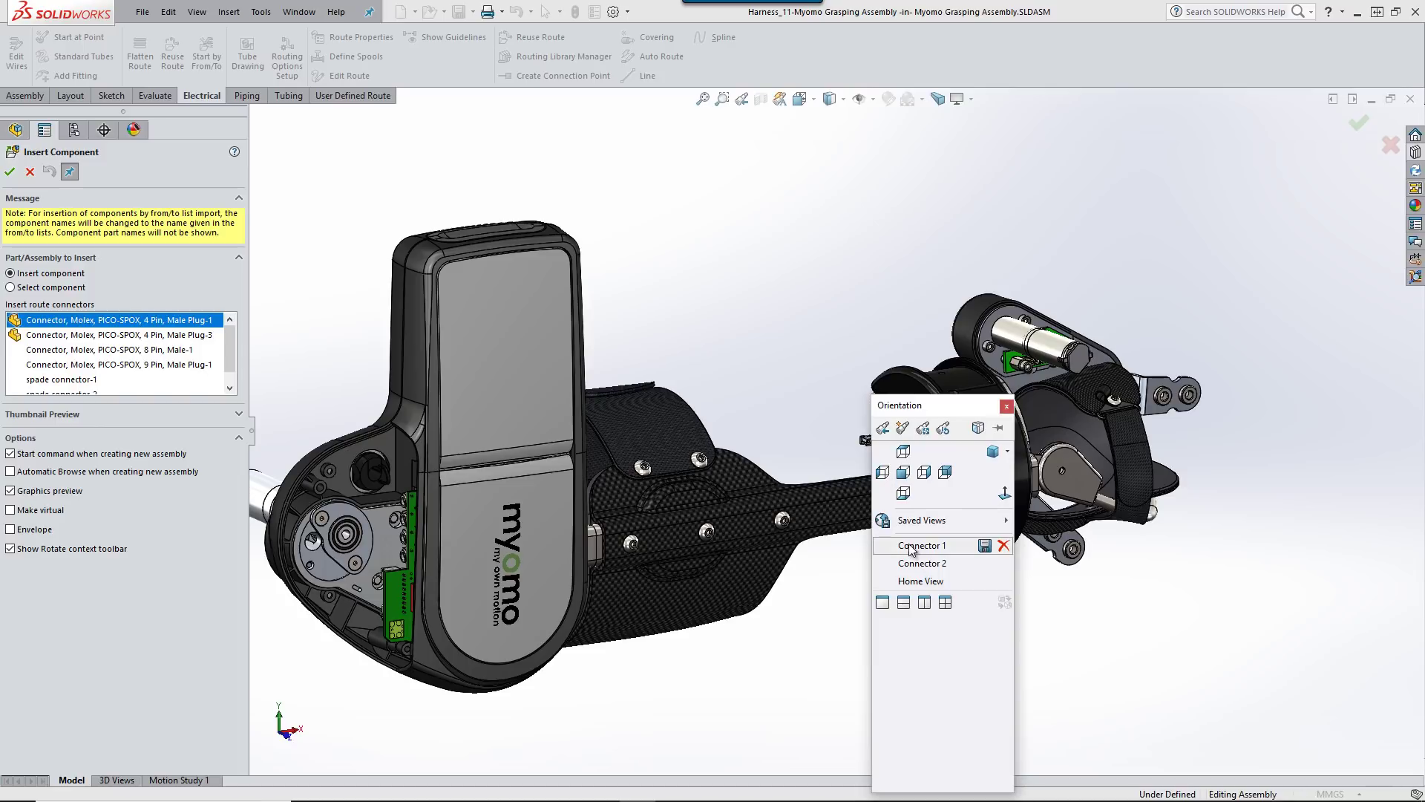
pyautogui.click(920, 546)
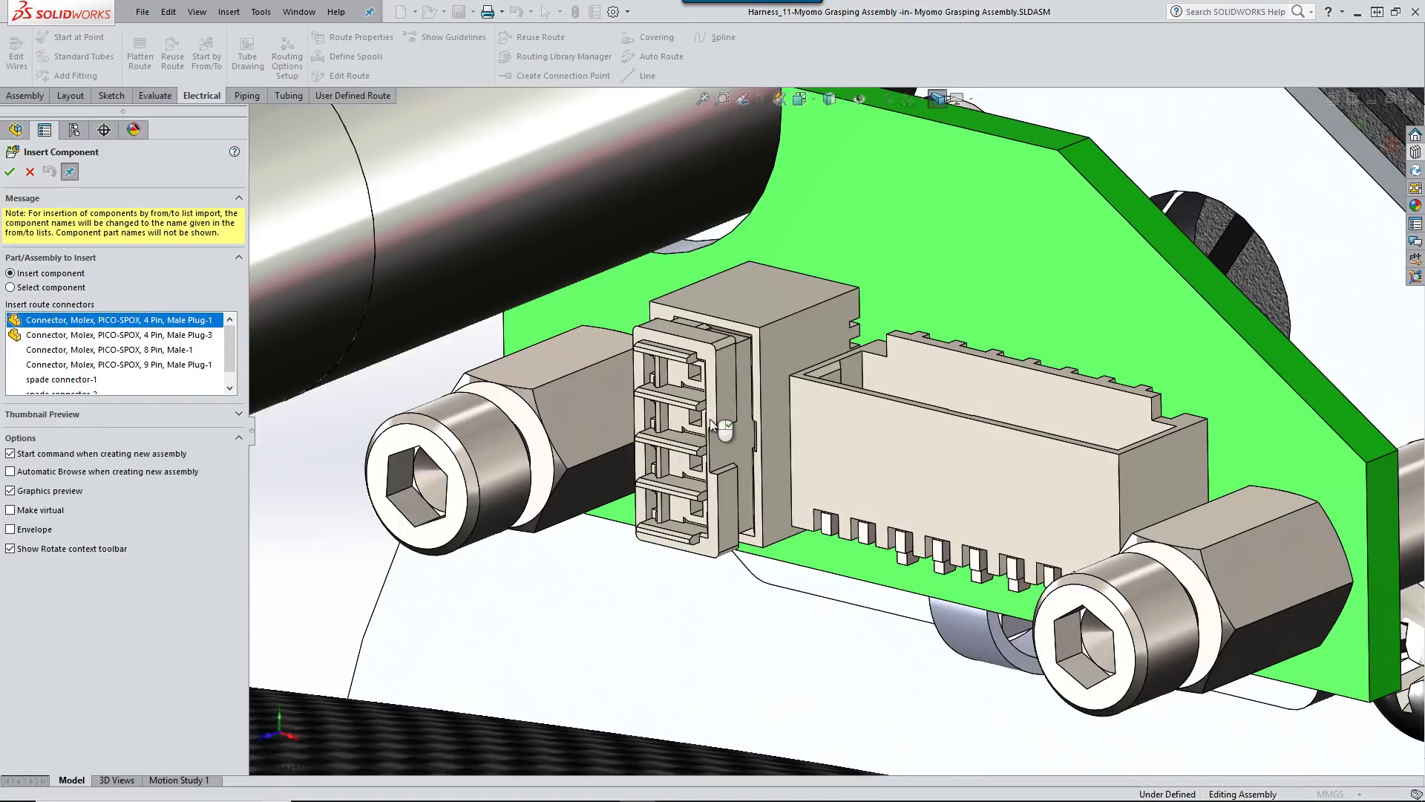
pyautogui.click(711, 421)
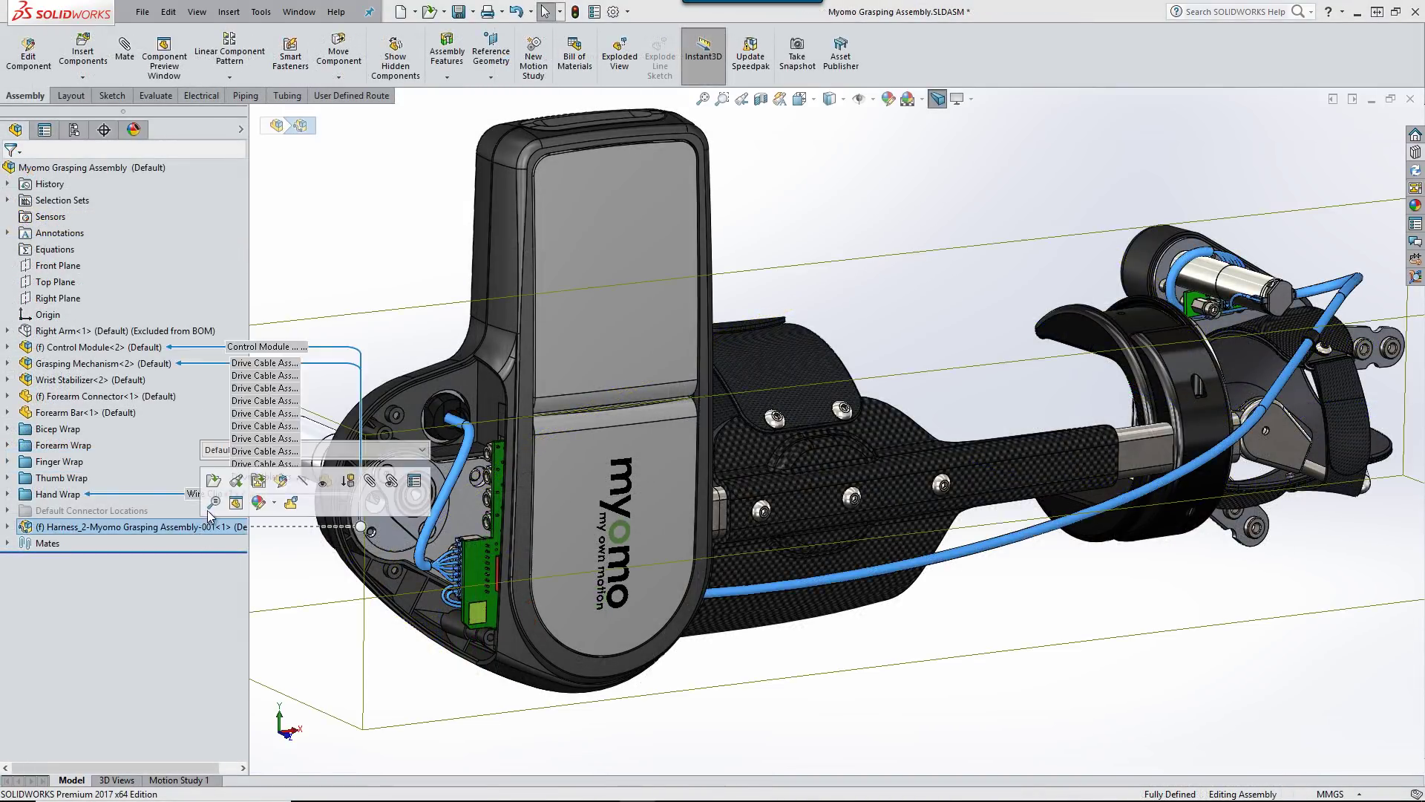
# Open the Harness_2 subassembly and show its flattened route from the front
pyautogui.click(214, 503)
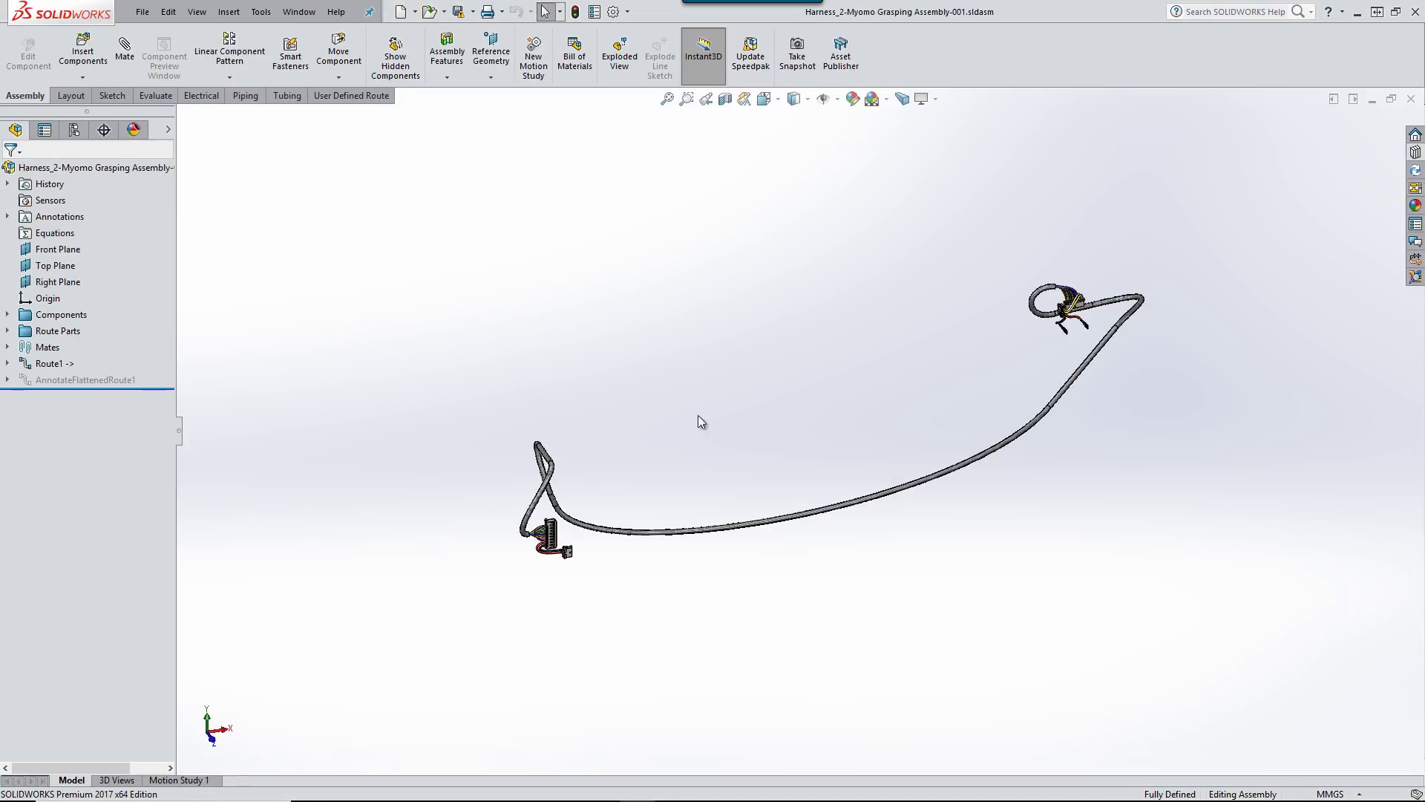
pyautogui.rightClick(110, 380)
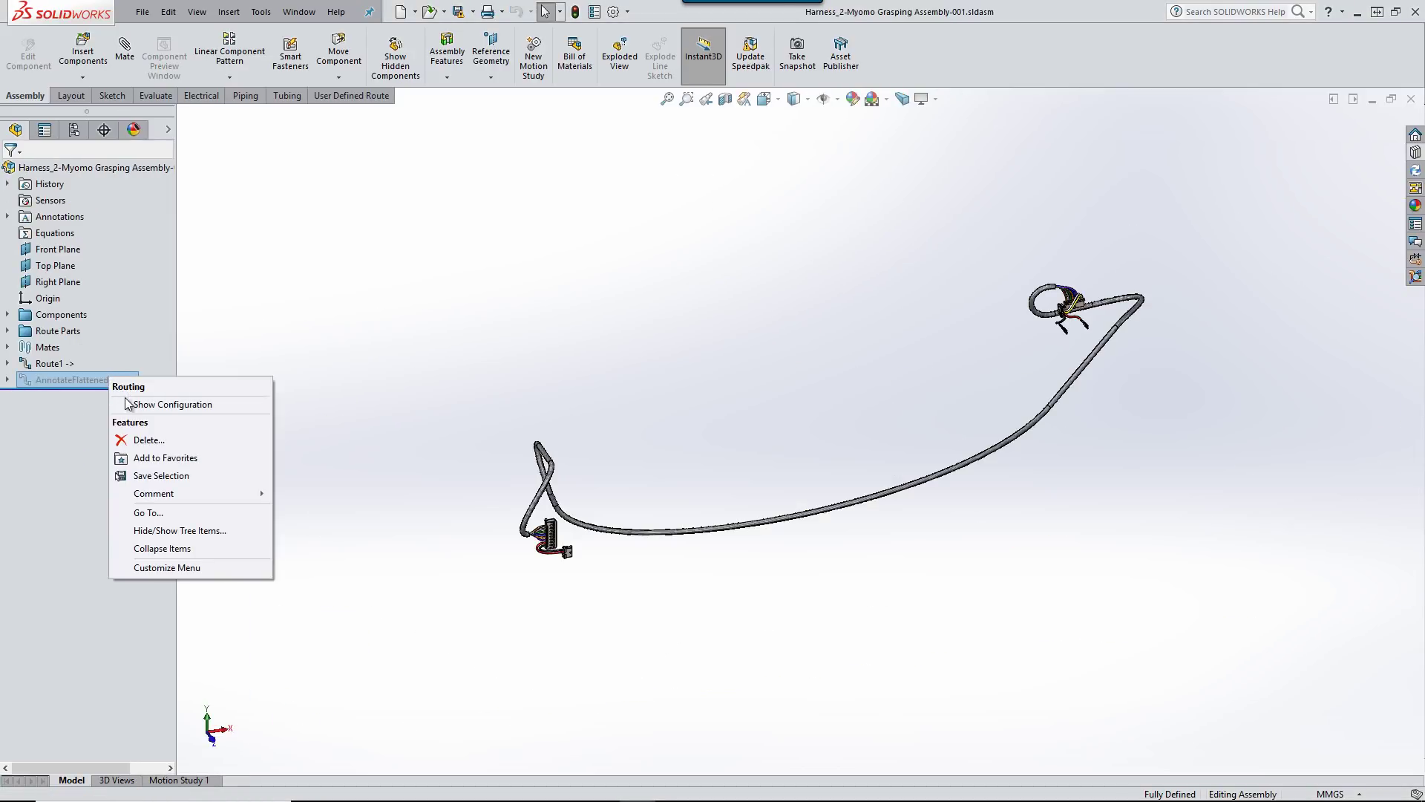
pyautogui.click(117, 389)
pyautogui.click(771, 116)
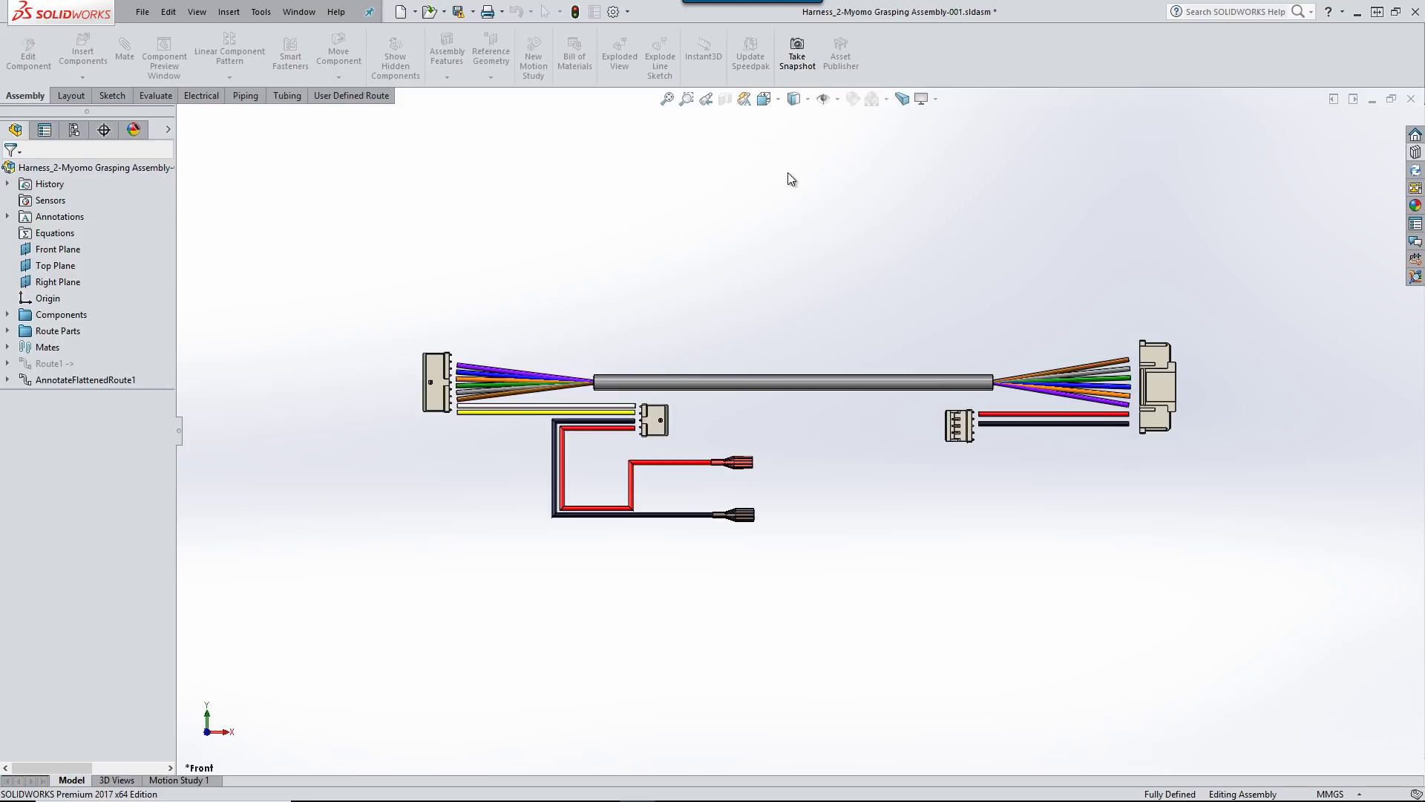
# Bring up the harness drawing and scroll through its wire bill of materials
pyautogui.rightClick(85, 171)
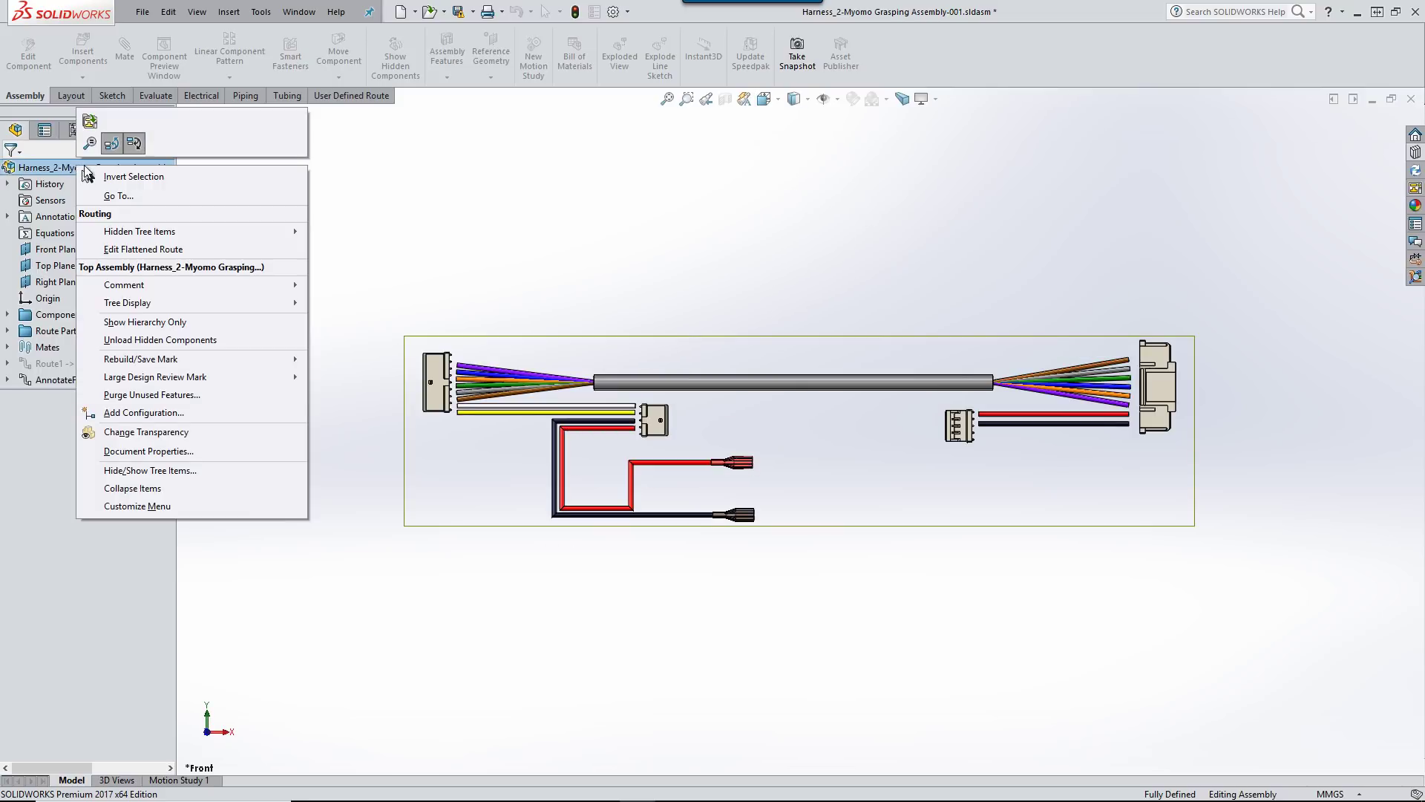
pyautogui.click(98, 133)
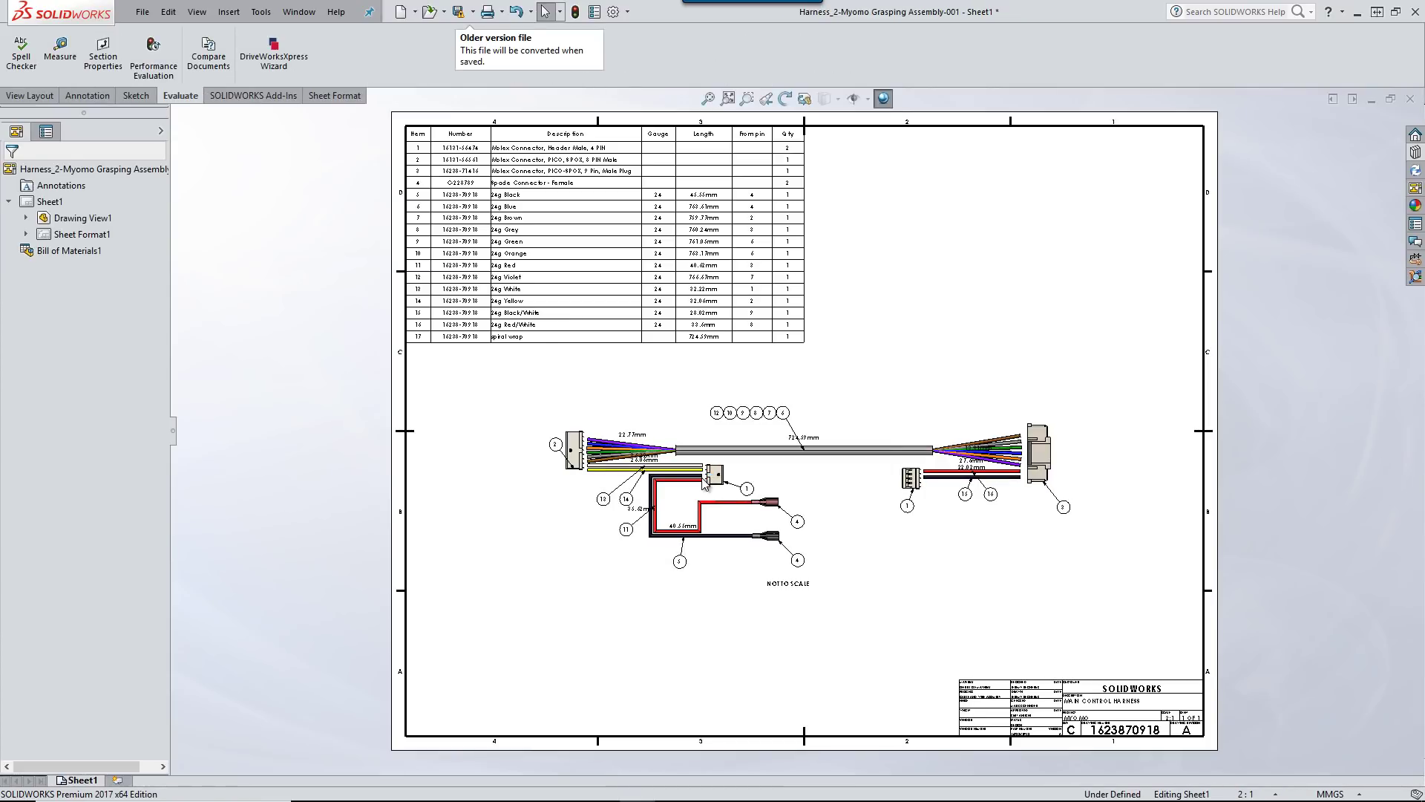
pyautogui.scroll(-3, 743, 502)
pyautogui.scroll(-3, 743, 502)
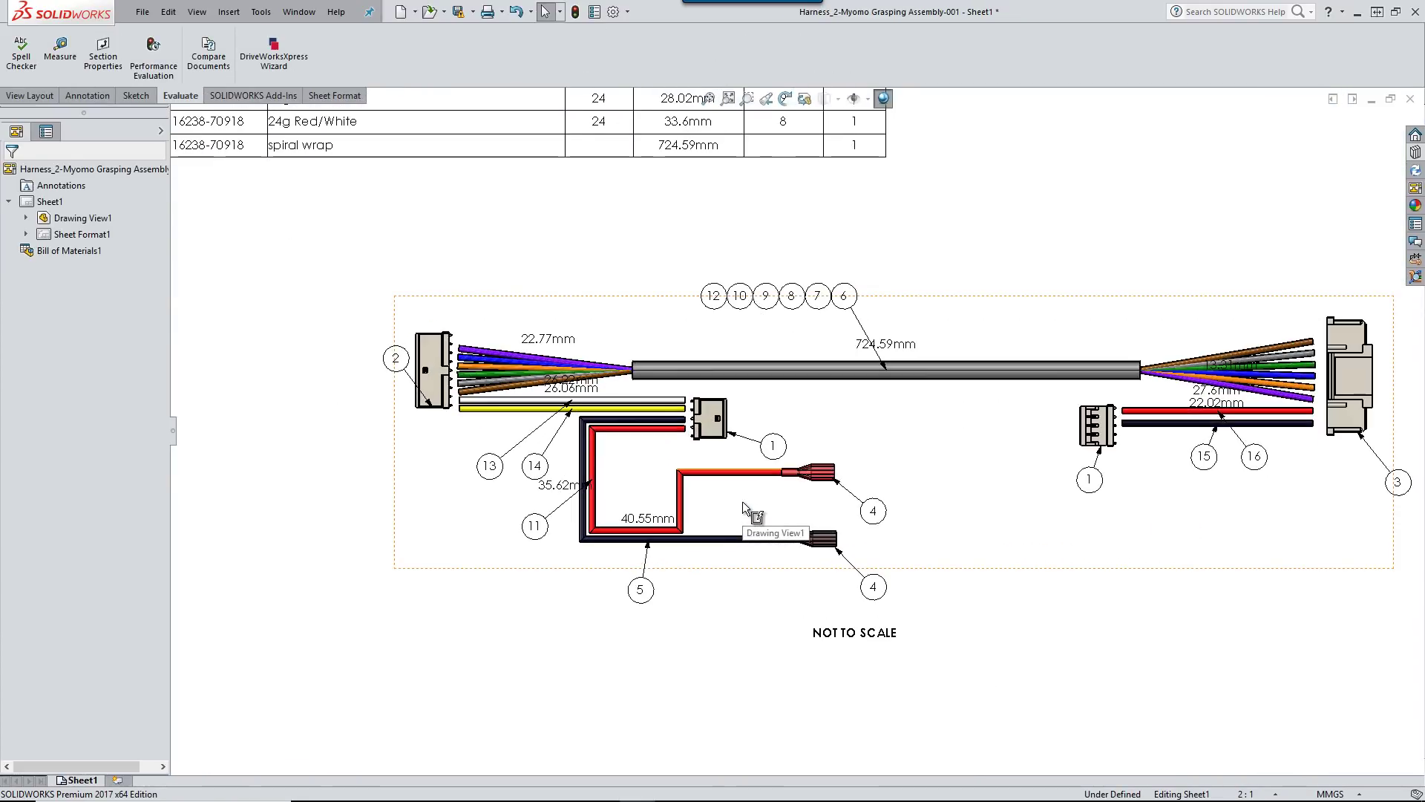
pyautogui.keyDown('ctrl'); pyautogui.moveTo(964, 473); pyautogui.dragTo(863, 524, button='middle'); pyautogui.keyUp('ctrl')
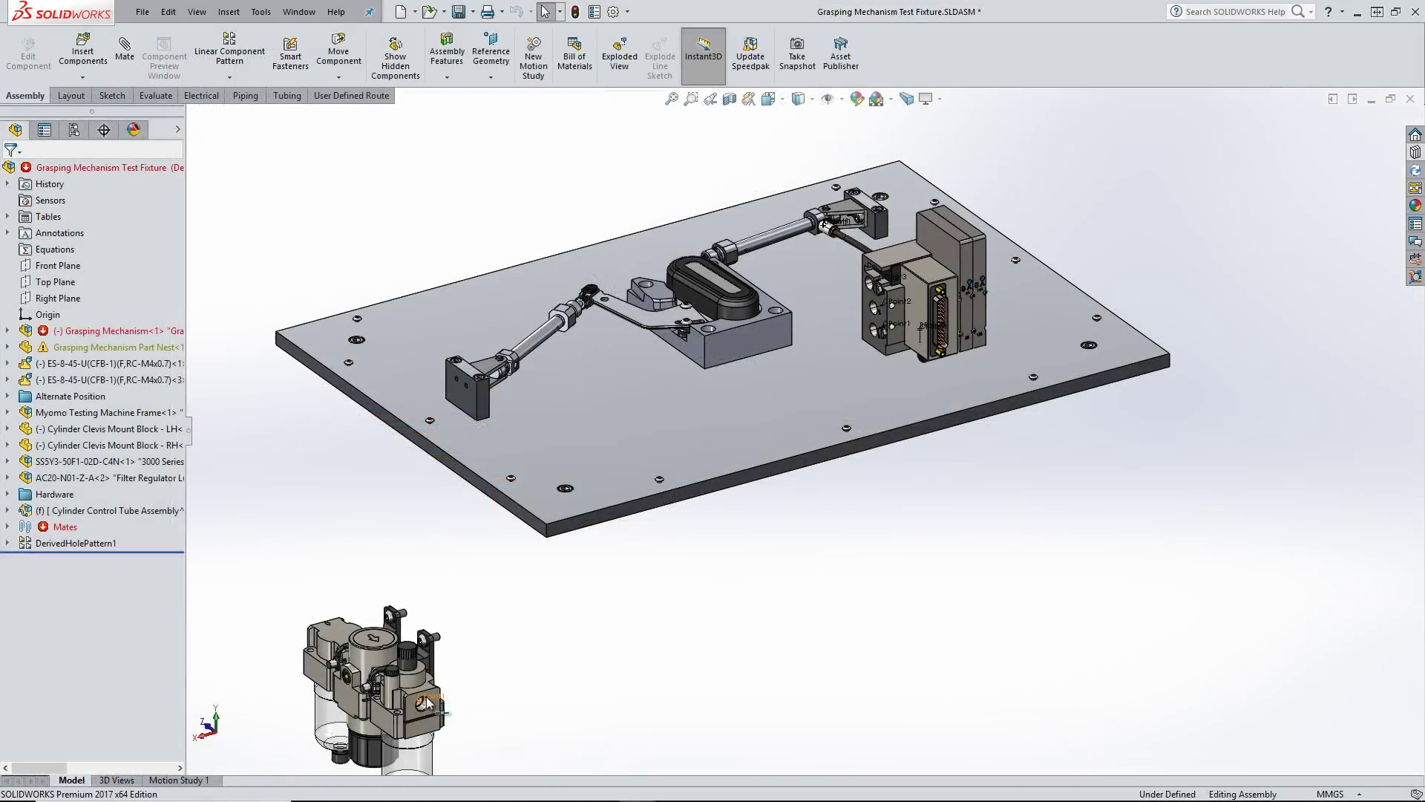
# Start a new tube route from connection point CPoint1 using Auto Route
pyautogui.rightClick(443, 687)
pyautogui.click(472, 664)
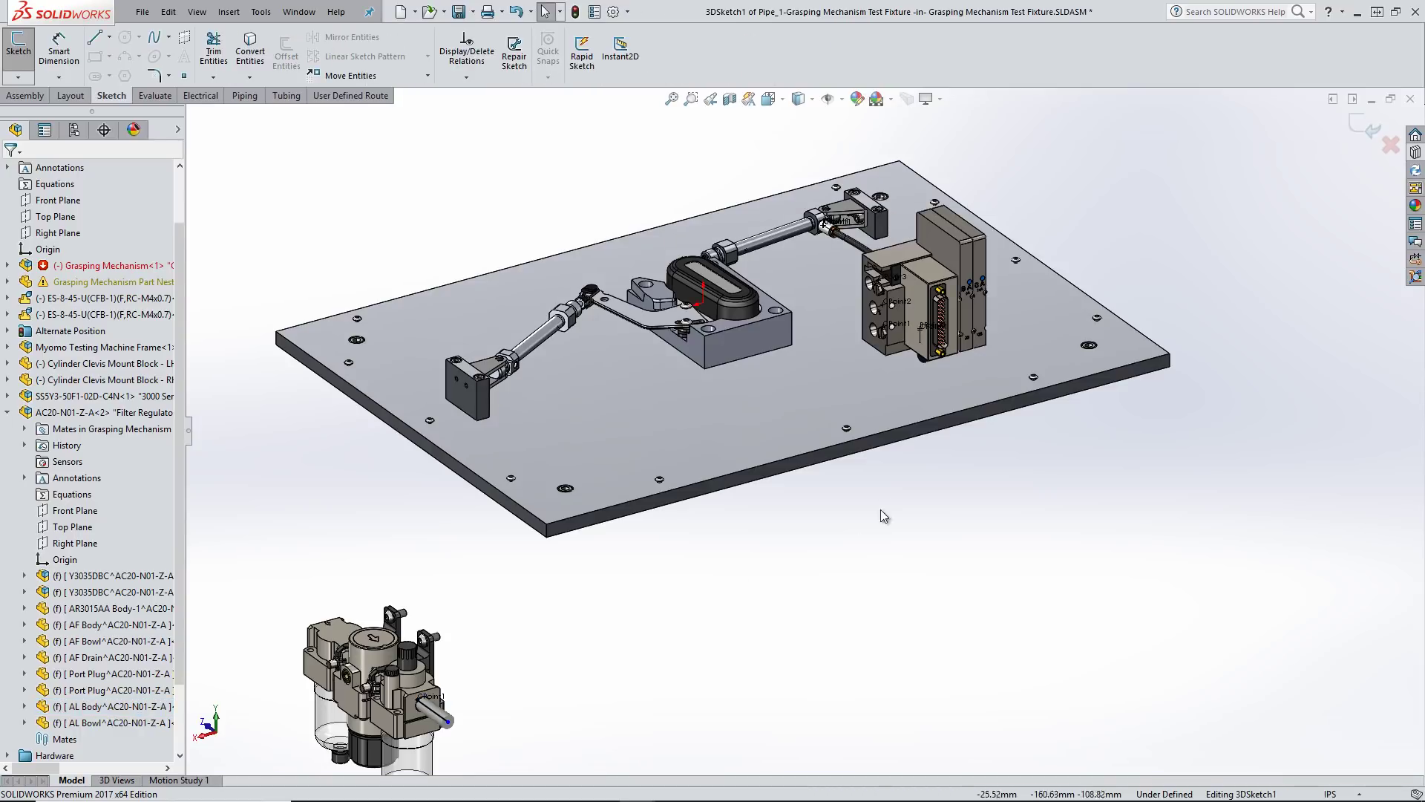
pyautogui.rightClick(905, 325)
pyautogui.click(946, 427)
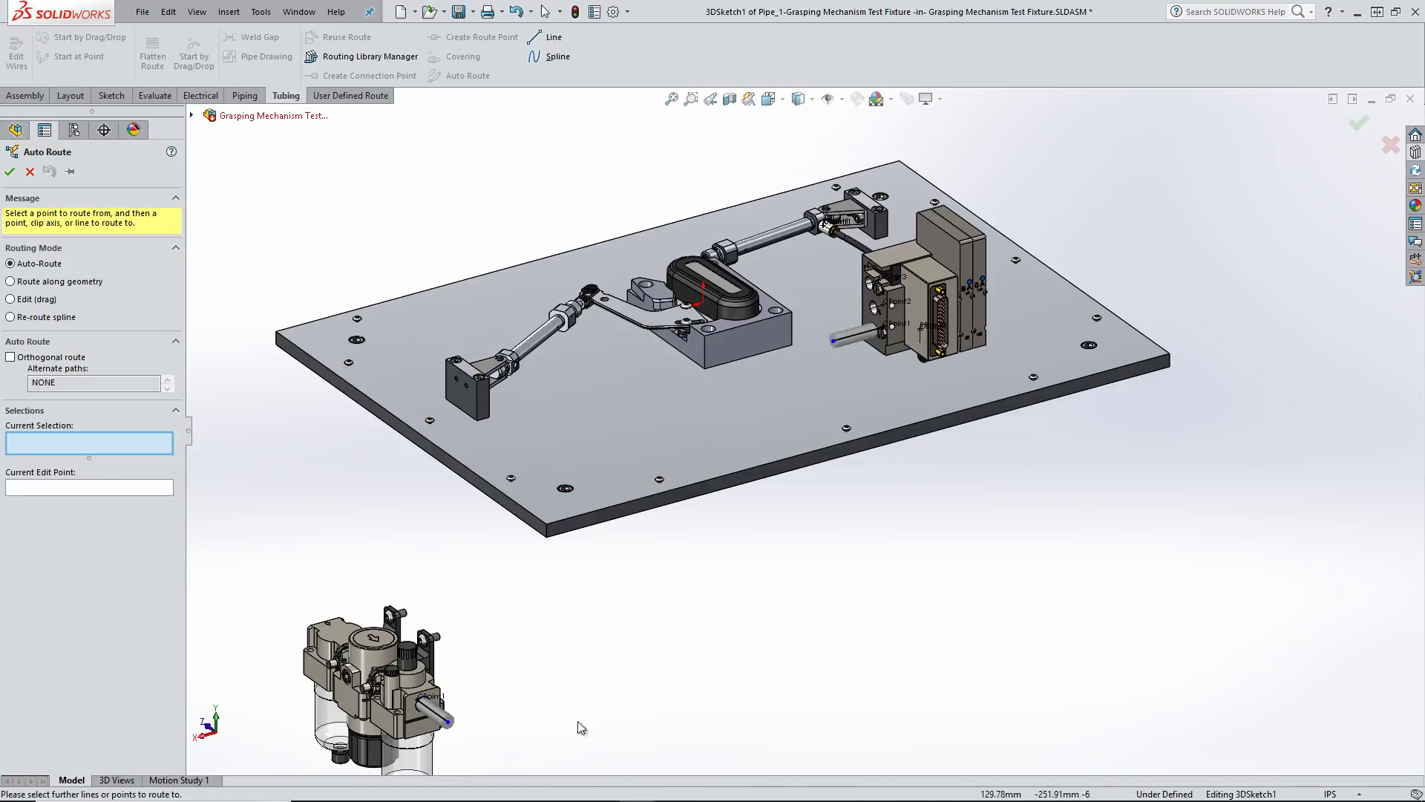
# Auto-route the tube from the valve fitting to the regulator port on an orthogonal path
pyautogui.click(449, 723)
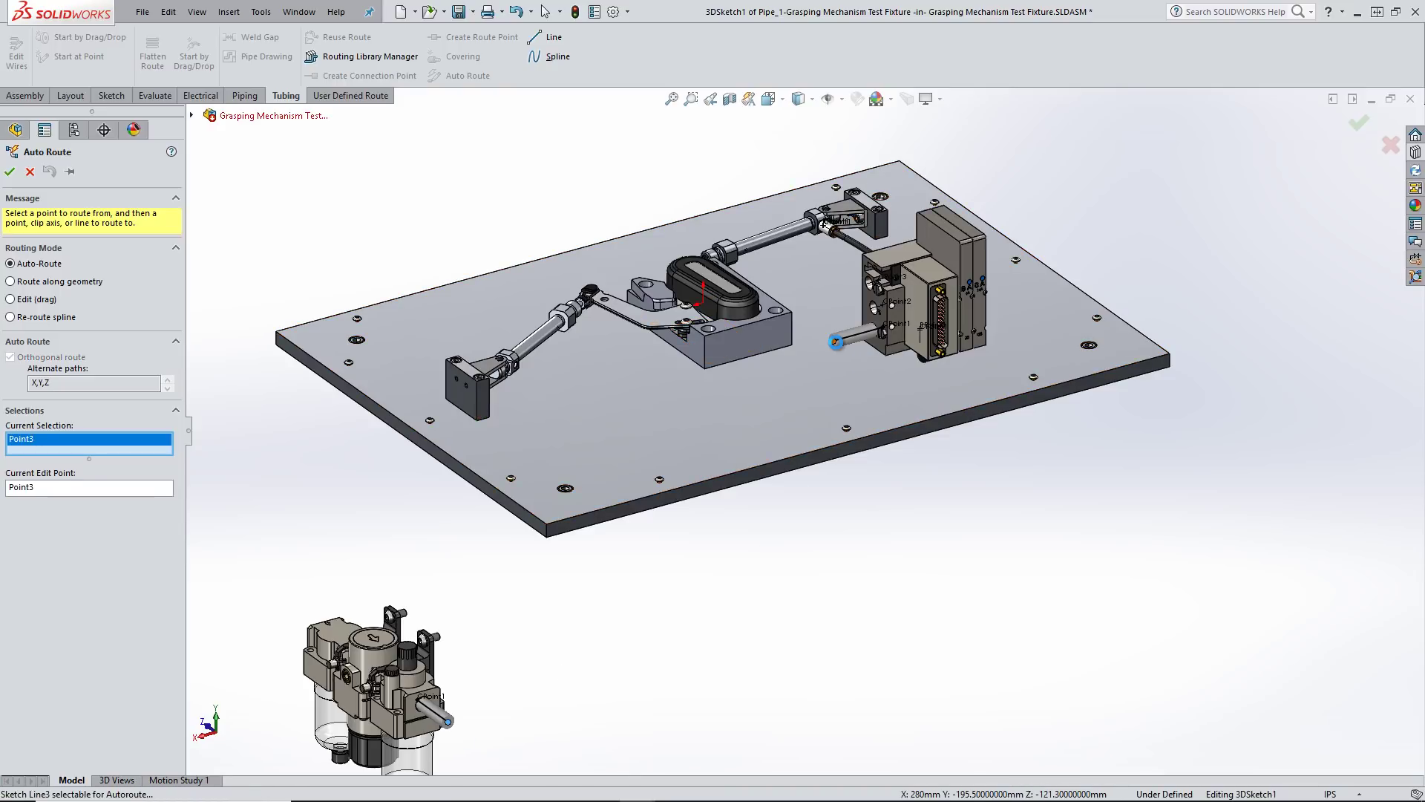
pyautogui.click(836, 341)
pyautogui.click(169, 385)
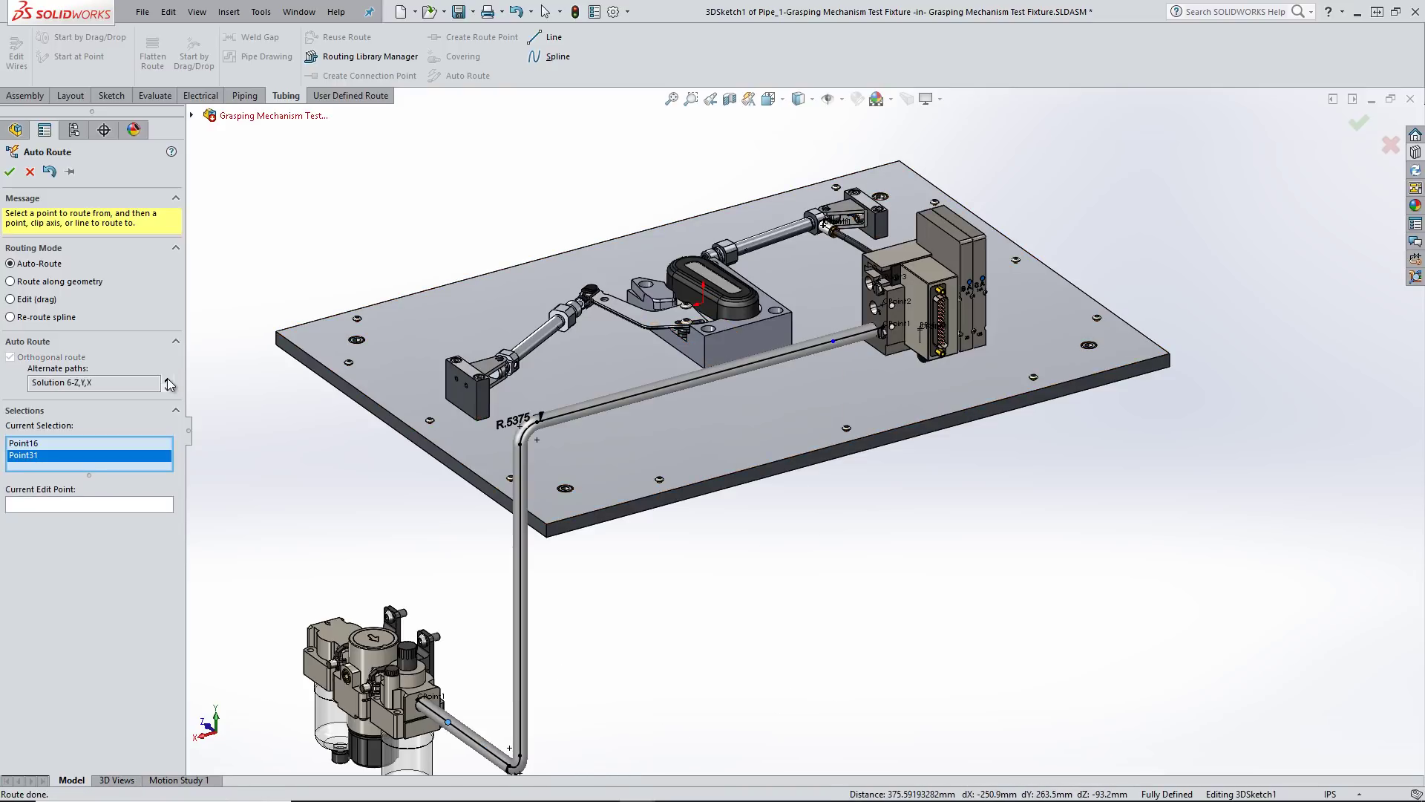
pyautogui.click(168, 385)
pyautogui.click(168, 386)
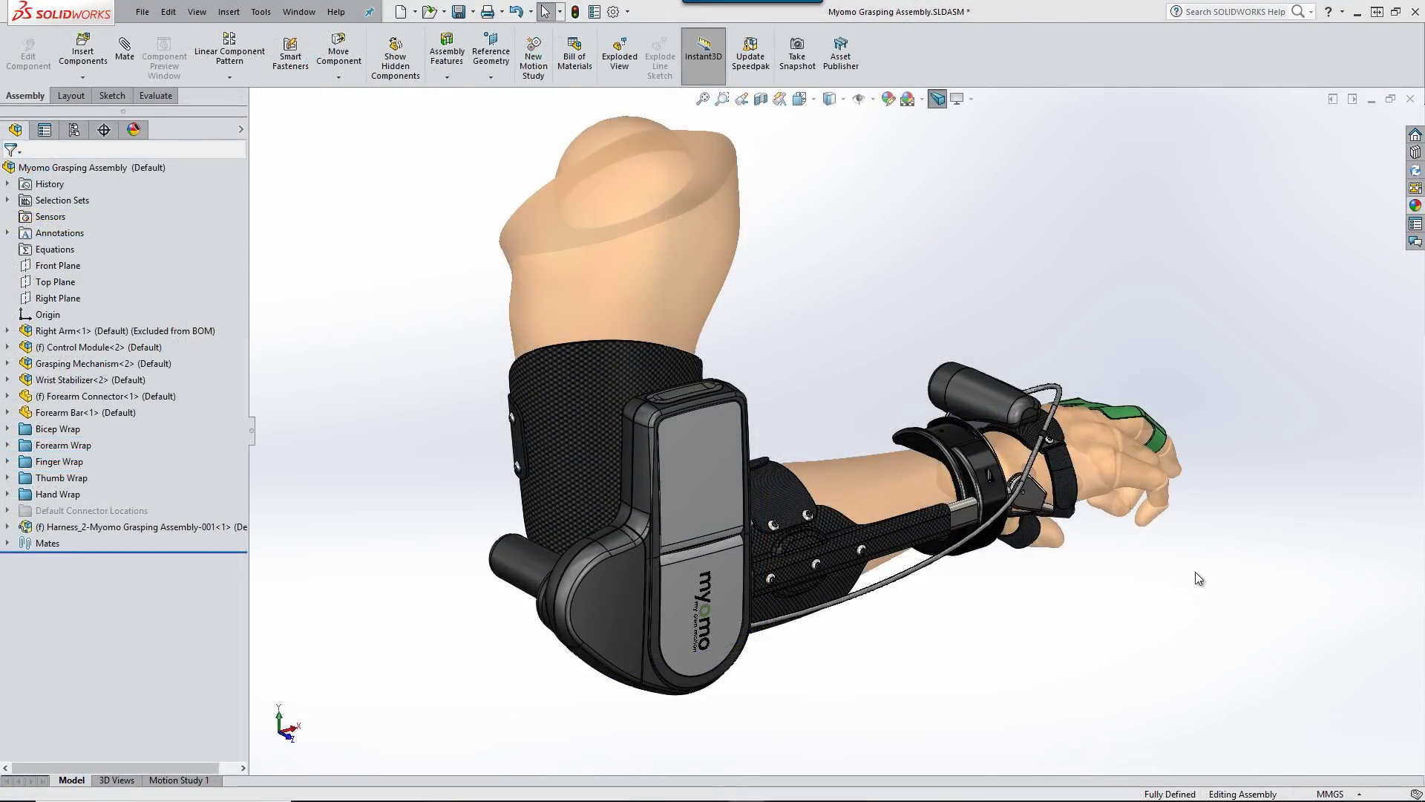
pyautogui.moveTo(1195, 572)
pyautogui.mouseDown(button='middle')
pyautogui.moveTo(917, 579)
pyautogui.moveTo(817, 538)
pyautogui.mouseUp(button='middle')
# Open the finger wrap part on its own
pyautogui.click(817, 538)
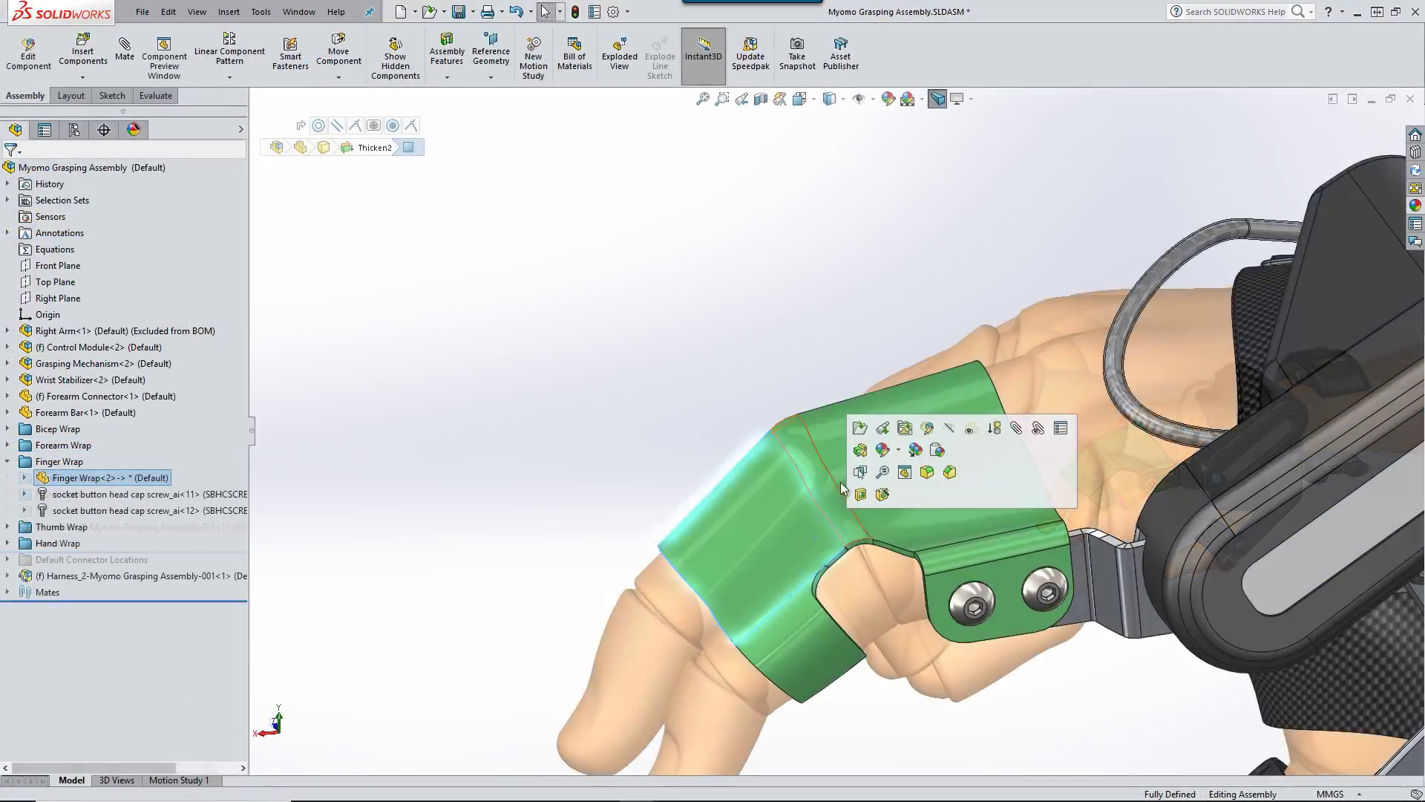
pyautogui.click(861, 429)
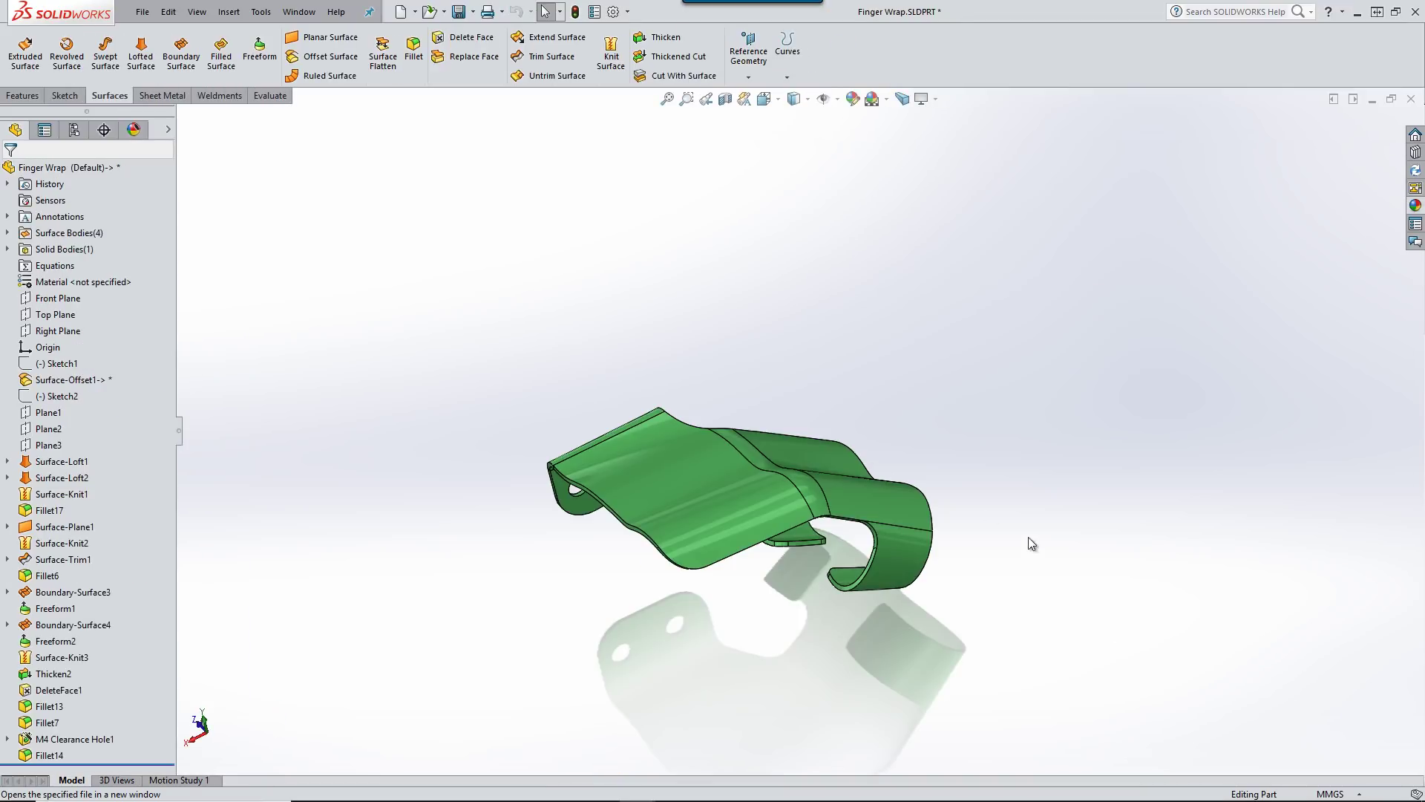
pyautogui.moveTo(1027, 550)
pyautogui.mouseDown(button='middle')
pyautogui.moveTo(983, 557)
pyautogui.moveTo(900, 525)
pyautogui.moveTo(649, 519)
pyautogui.mouseUp(button='middle')
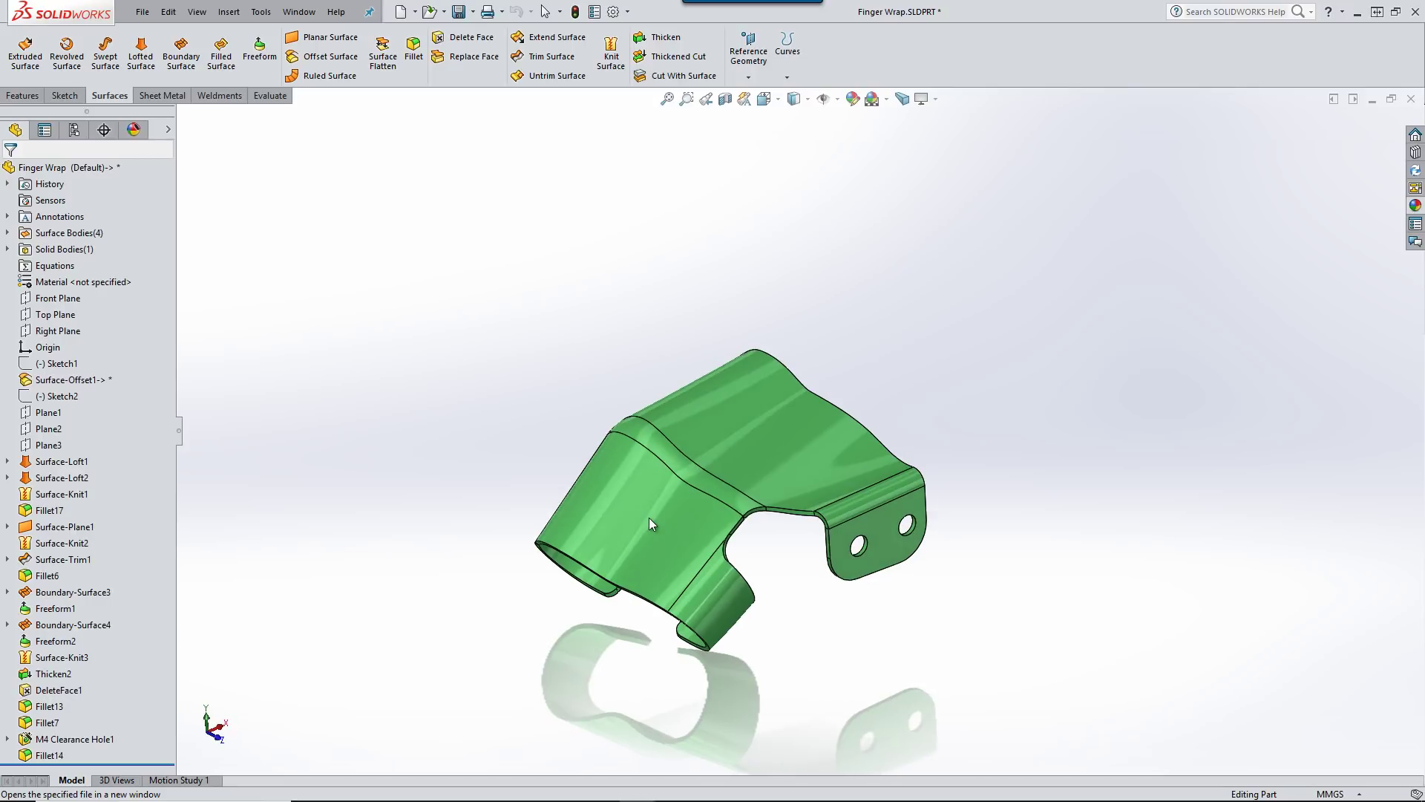
# Surface-flatten all the finger wrap faces about a fixed vertex
pyautogui.click(393, 66)
pyautogui.click(886, 540)
pyautogui.click(846, 490)
pyautogui.click(727, 494)
pyautogui.click(686, 548)
pyautogui.click(700, 574)
pyautogui.click(714, 603)
pyautogui.moveTo(714, 602); pyautogui.dragTo(715, 612, button='middle')
pyautogui.click(715, 611)
pyautogui.moveTo(657, 466)
pyautogui.mouseDown(button='middle')
pyautogui.moveTo(1023, 502)
pyautogui.moveTo(451, 459)
pyautogui.mouseUp(button='middle')
pyautogui.click(132, 324)
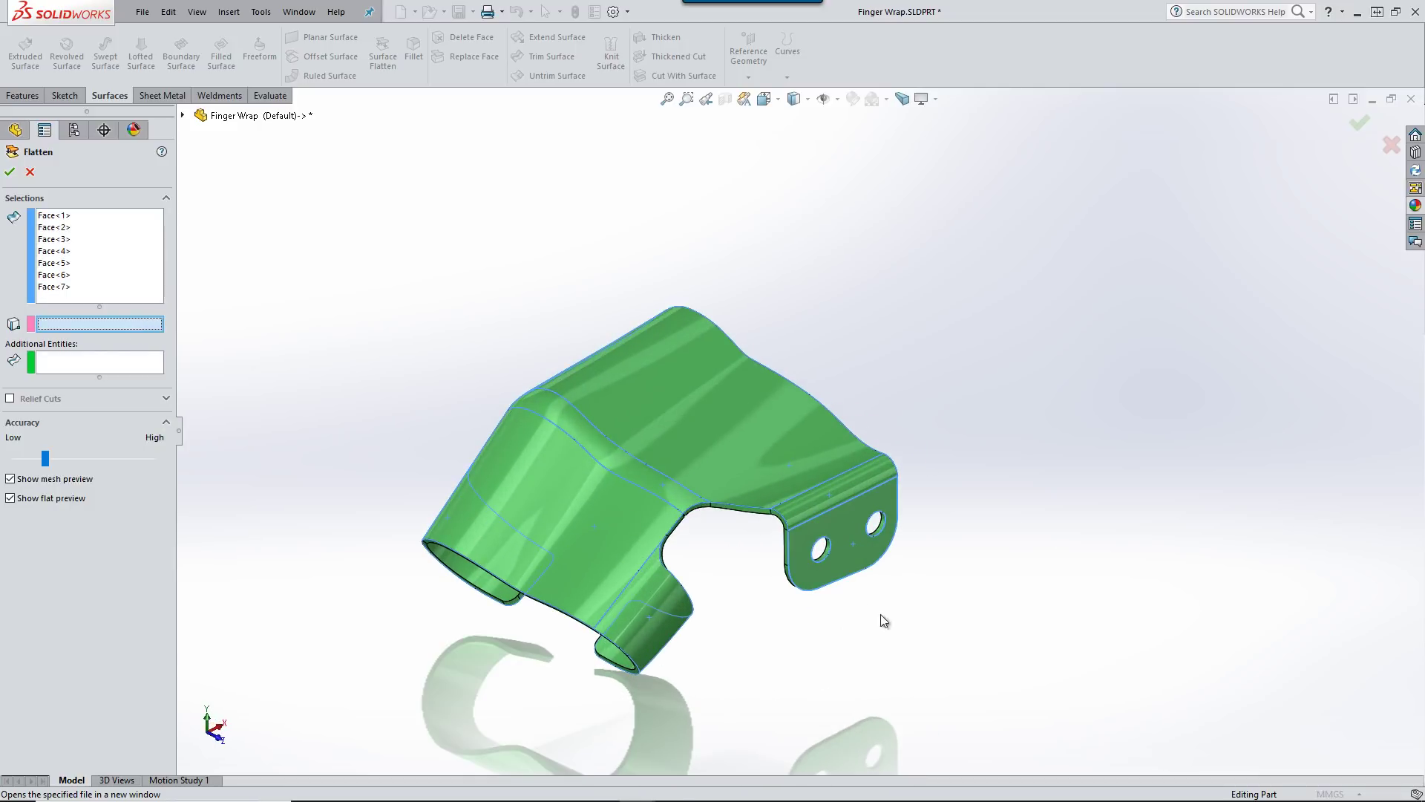
pyautogui.click(850, 574)
# Export the flattened face to DXF, saving it as a new file
pyautogui.rightClick(907, 478)
pyautogui.click(965, 388)
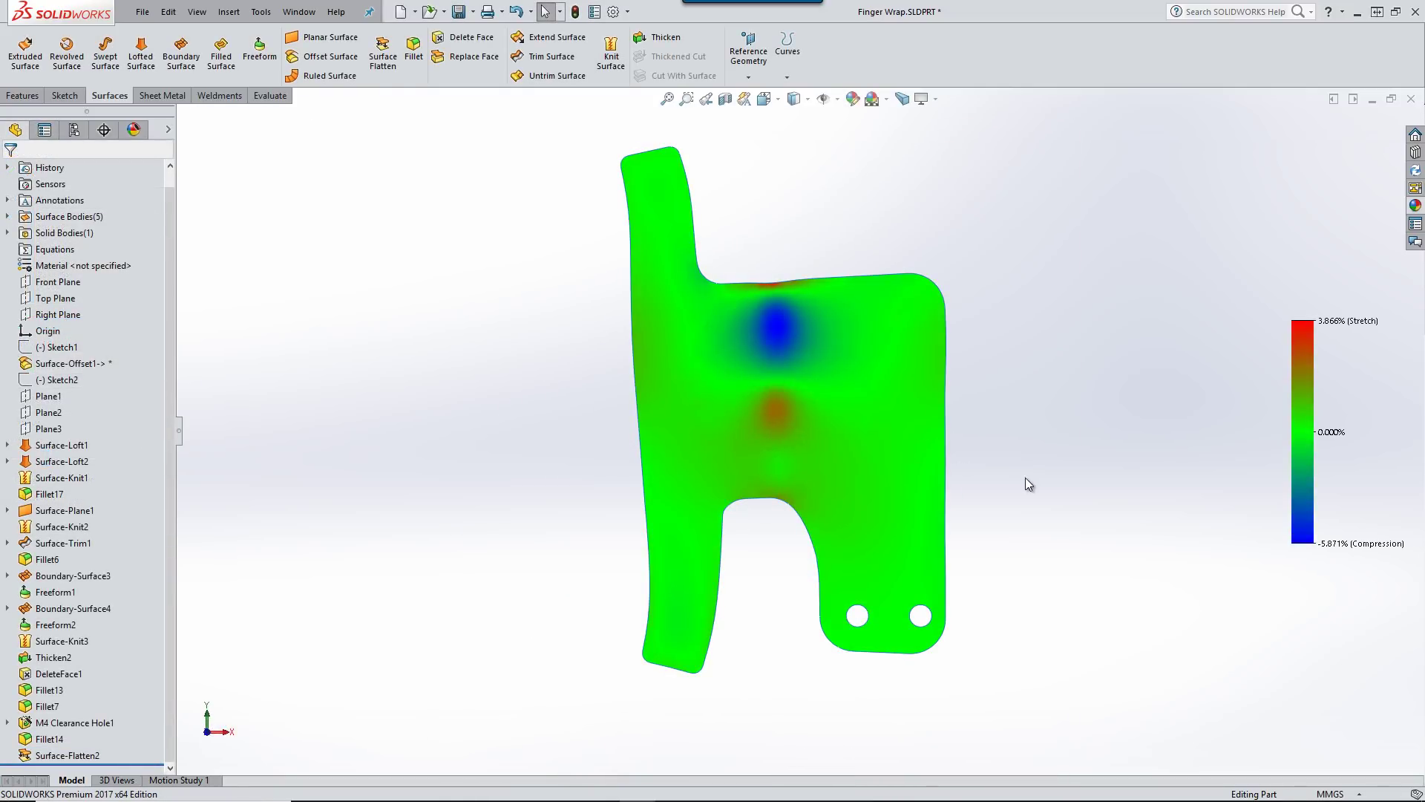
pyautogui.scroll(-1, 865, 446)
pyautogui.rightClick(866, 450)
pyautogui.click(928, 749)
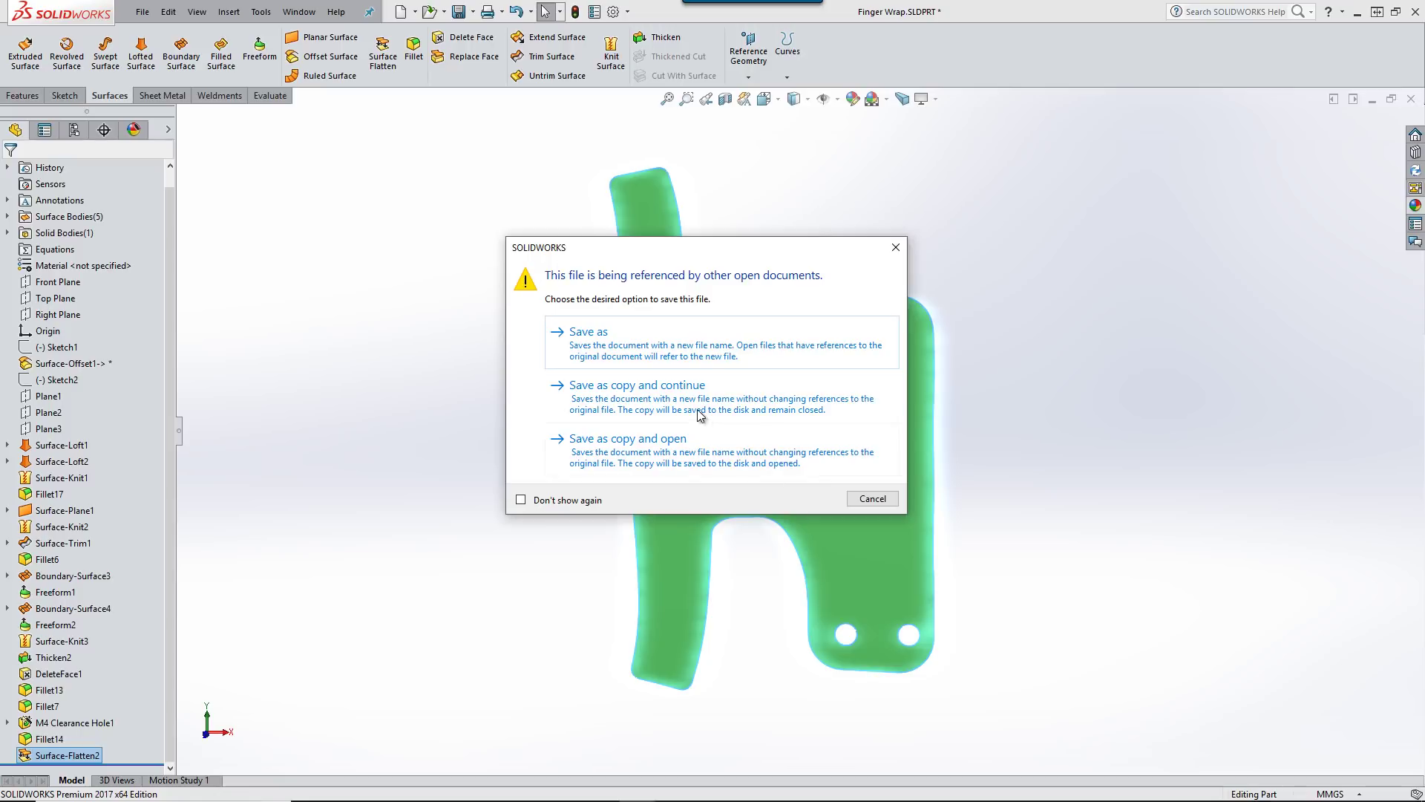
pyautogui.click(665, 342)
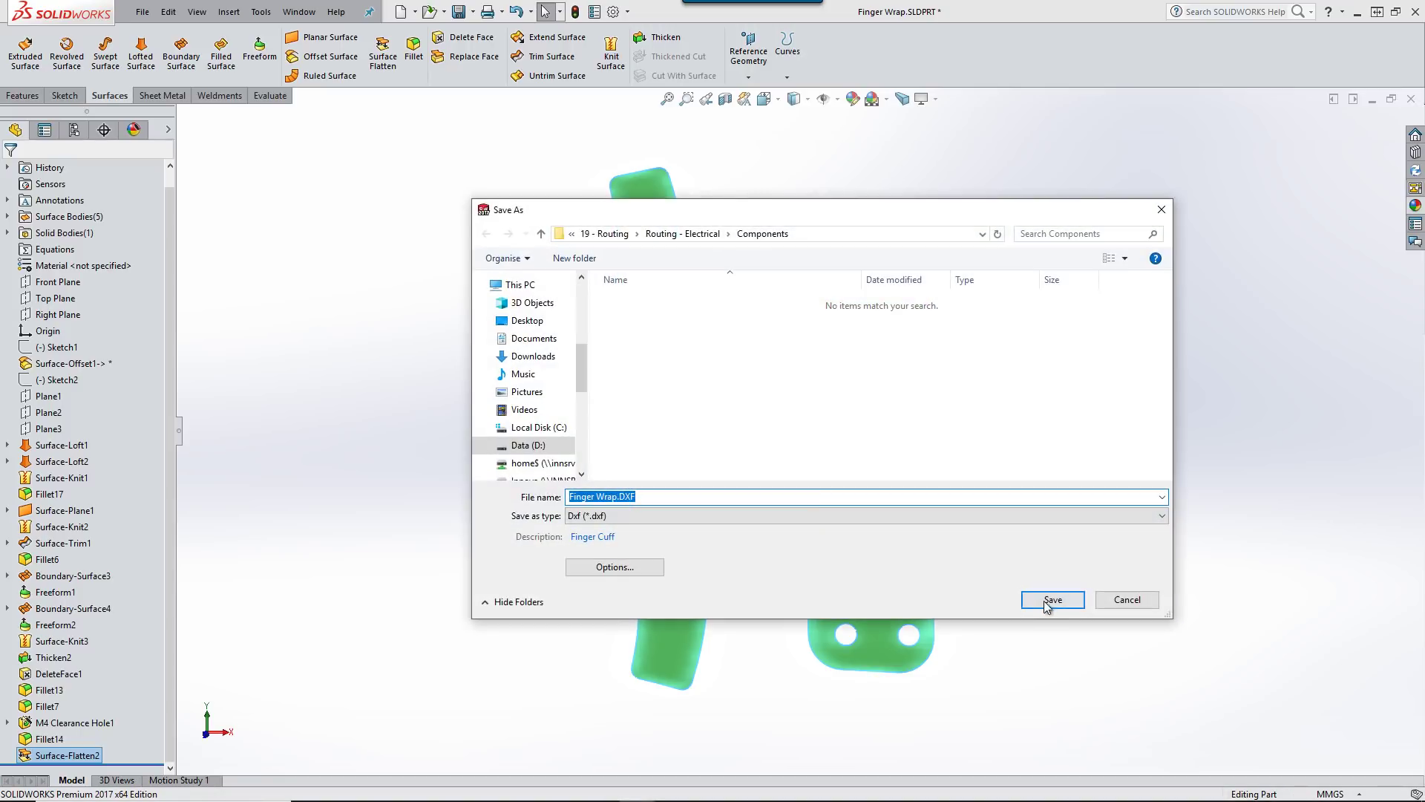
pyautogui.click(1049, 602)
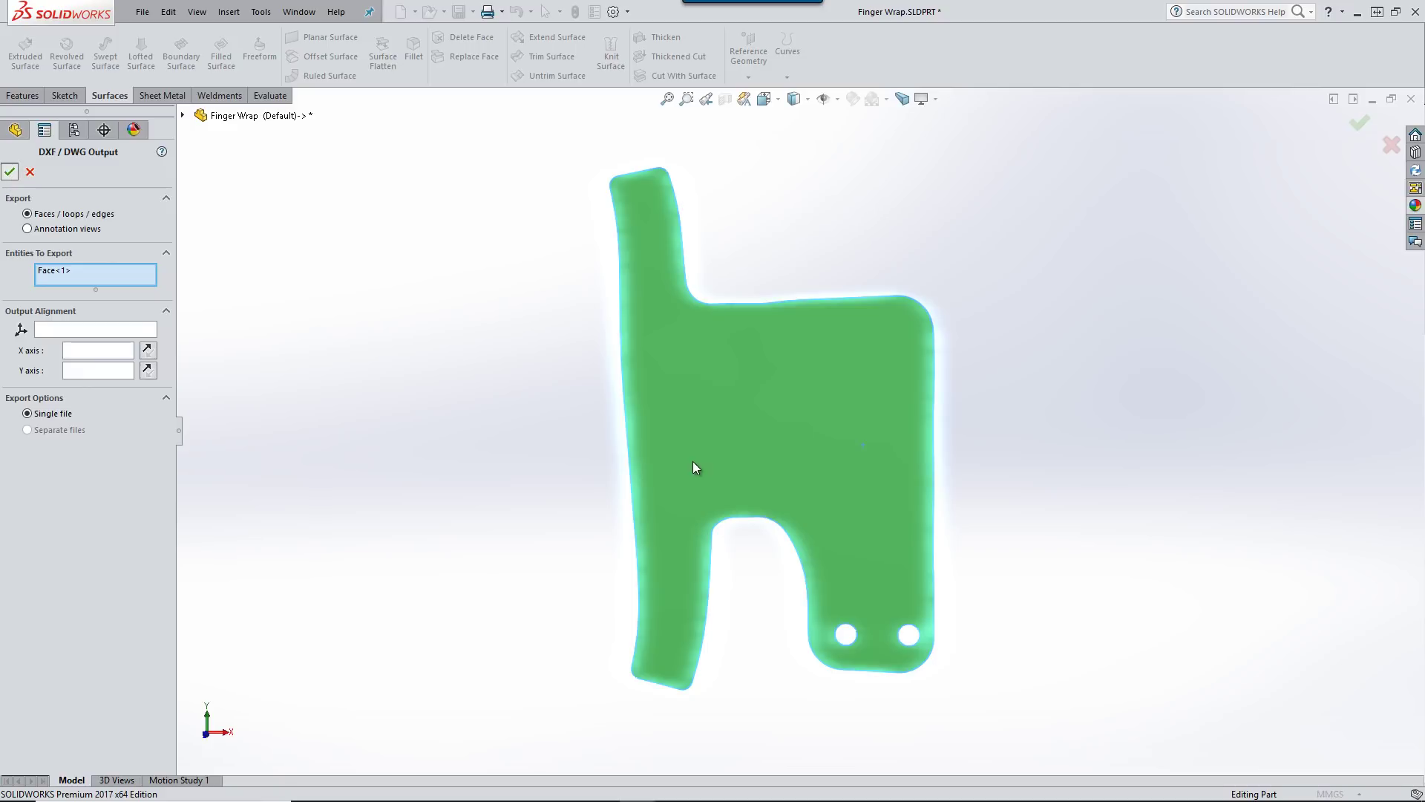
# Confirm the DXF export and switch to the display state that hides the Control Module shell
pyautogui.press('Return')
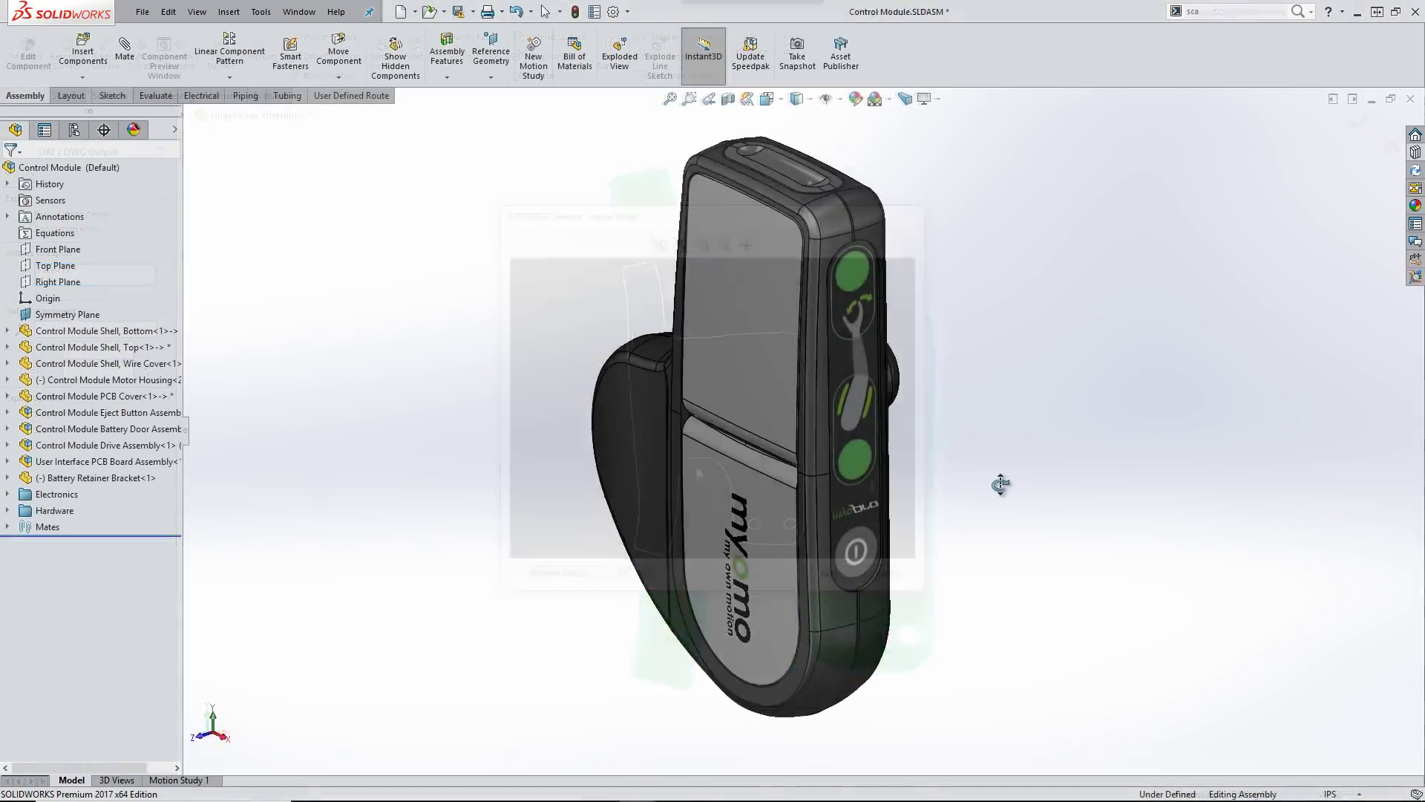
pyautogui.moveTo(988, 484); pyautogui.dragTo(705, 512, button='middle')
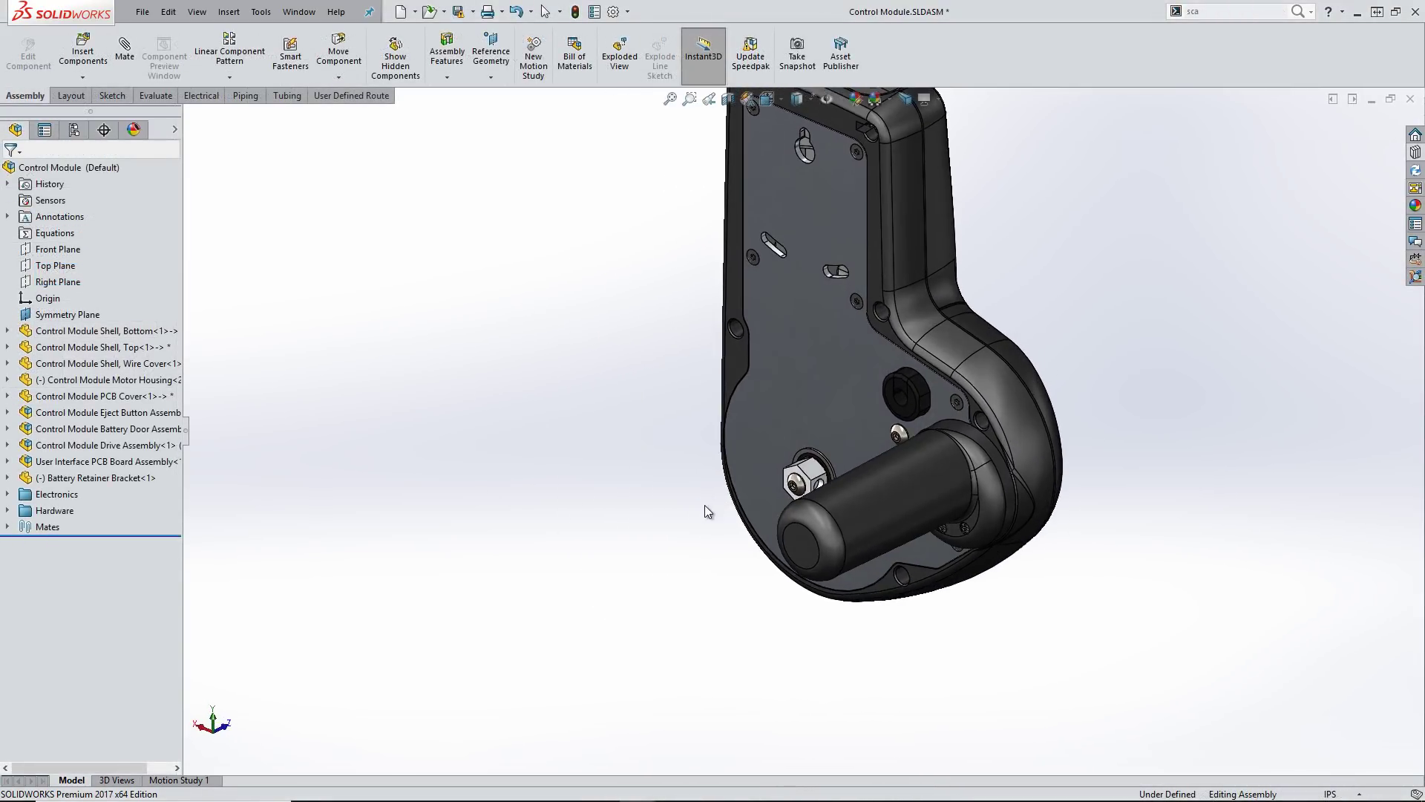
pyautogui.click(174, 129)
pyautogui.click(212, 174)
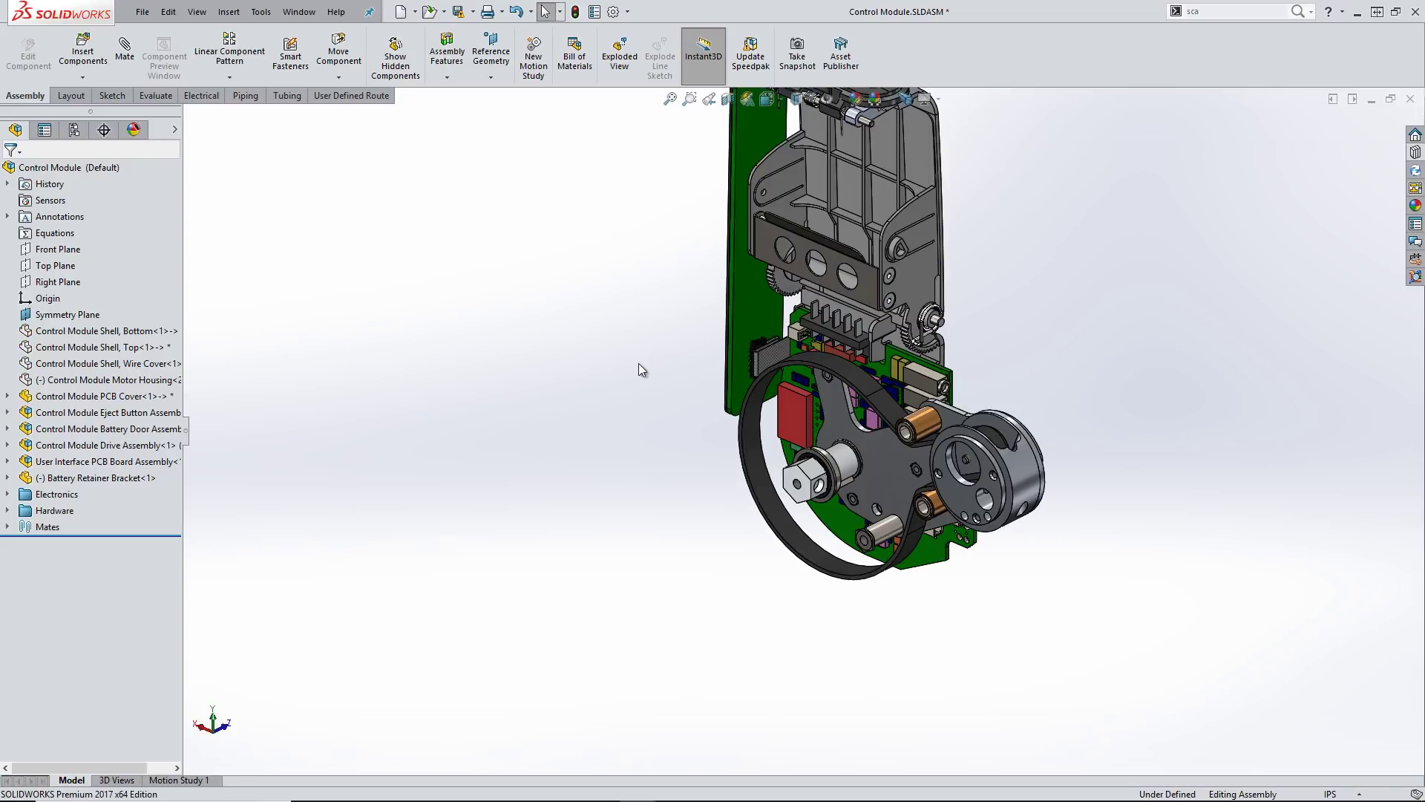
pyautogui.scroll(-2, 789, 330)
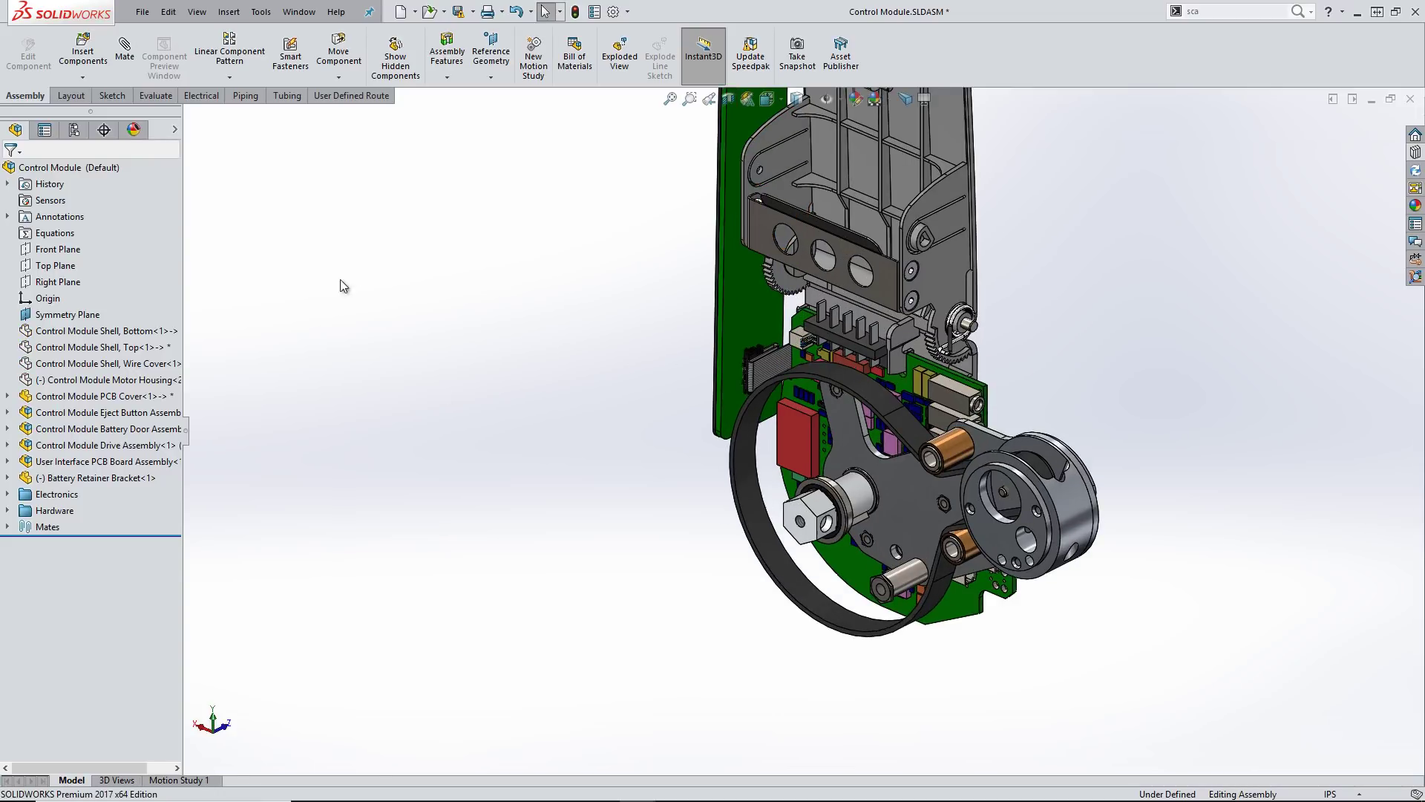
# Preview the CATIA V5 spur gear as an insert, then update the Myomo battery pack
pyautogui.click(77, 70)
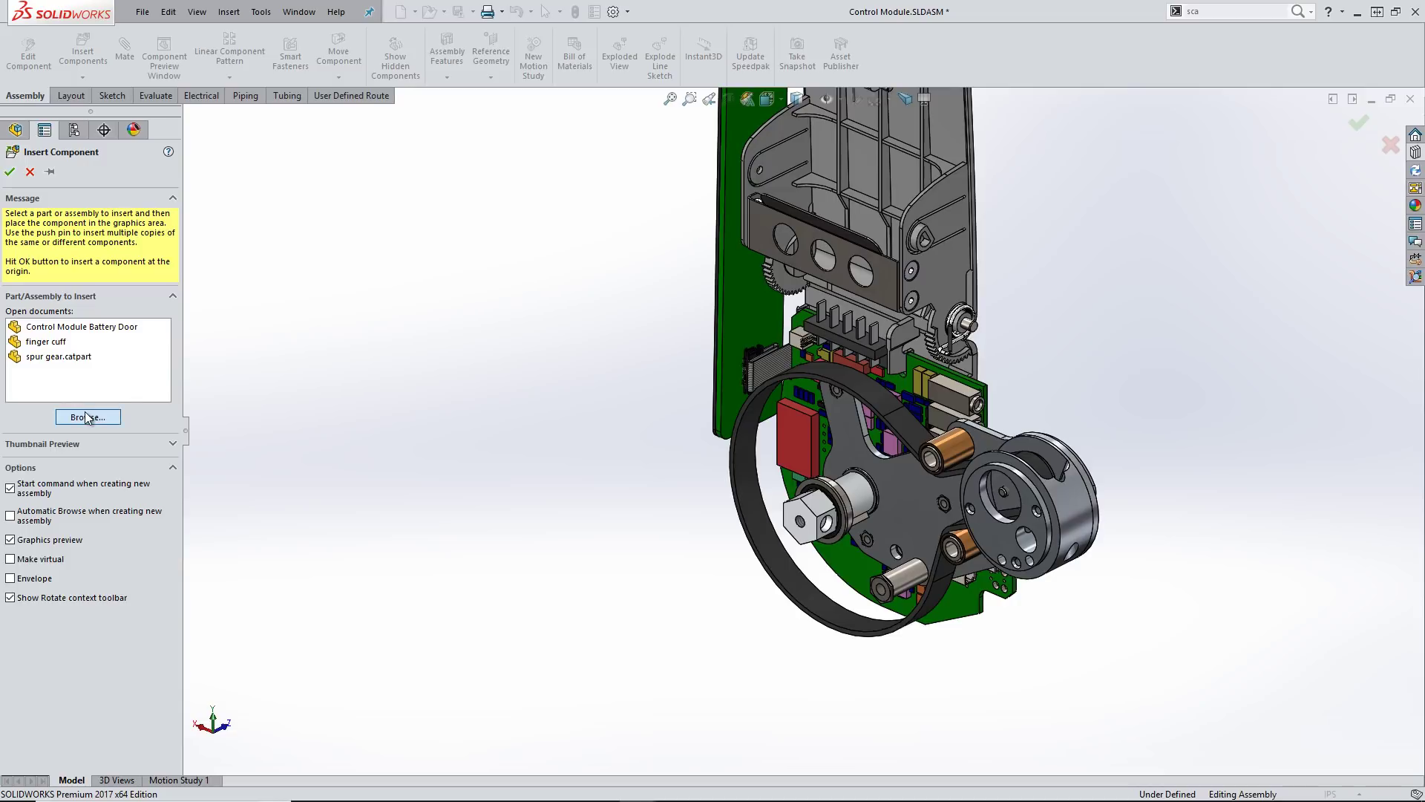
pyautogui.click(87, 417)
pyautogui.click(858, 555)
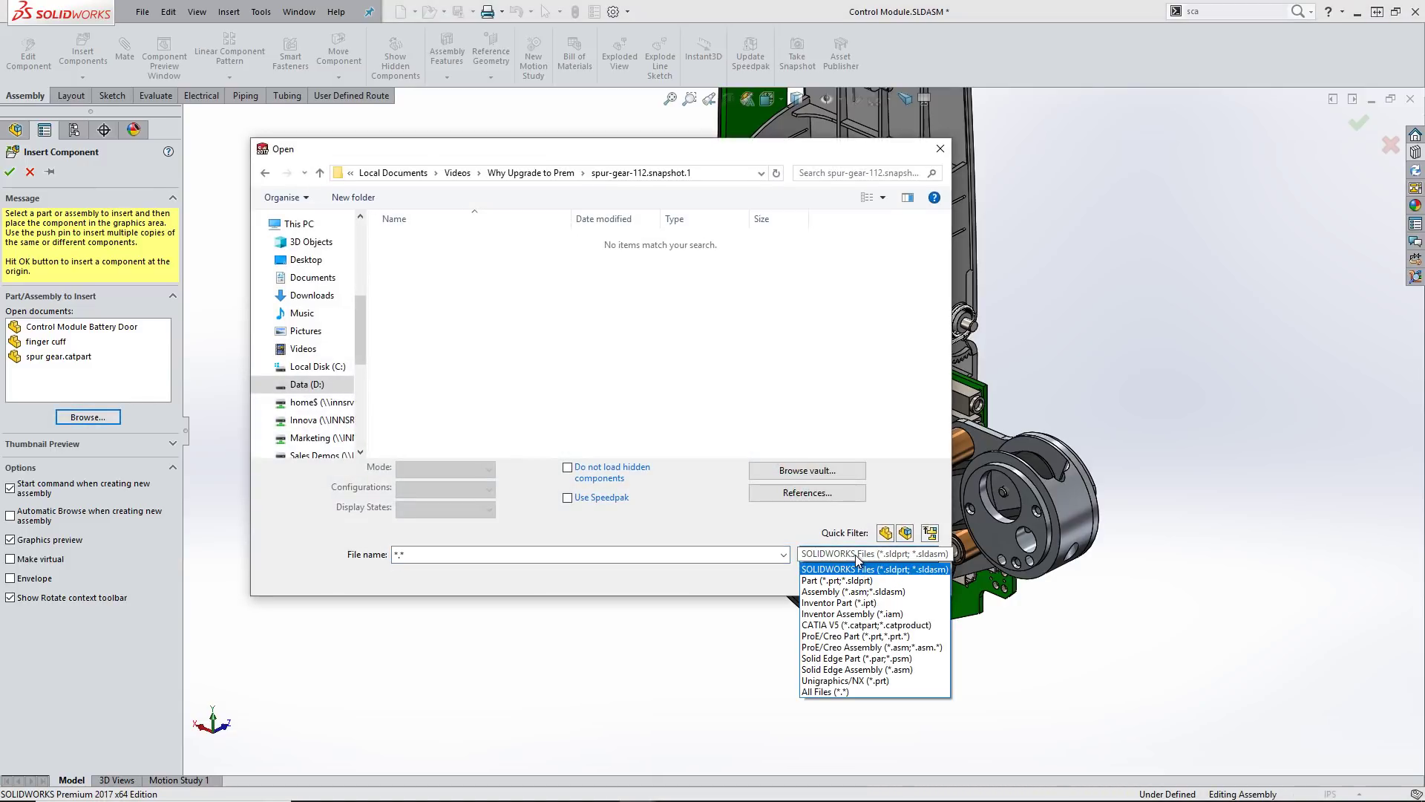
pyautogui.click(858, 624)
pyautogui.click(420, 242)
pyautogui.click(827, 565)
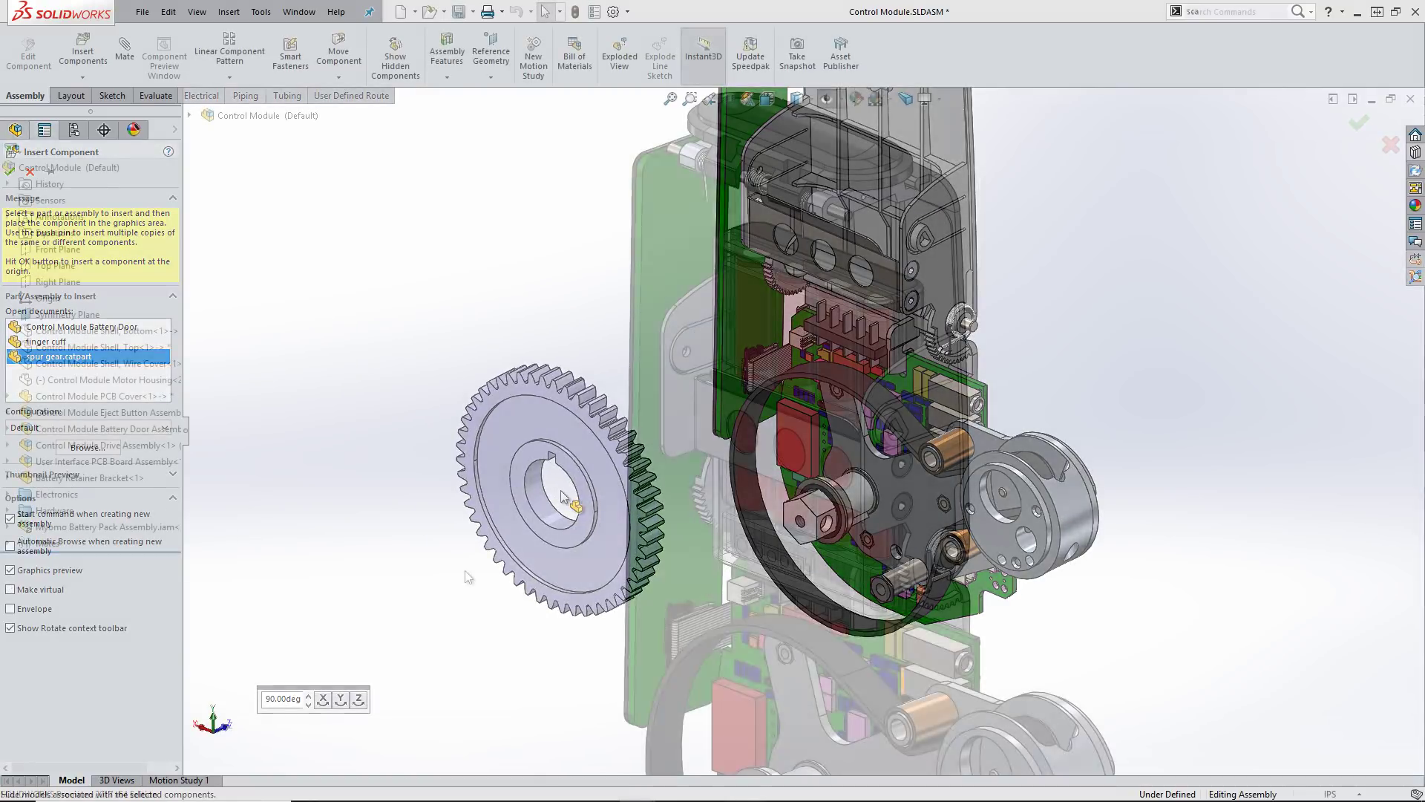
pyautogui.press('Escape')
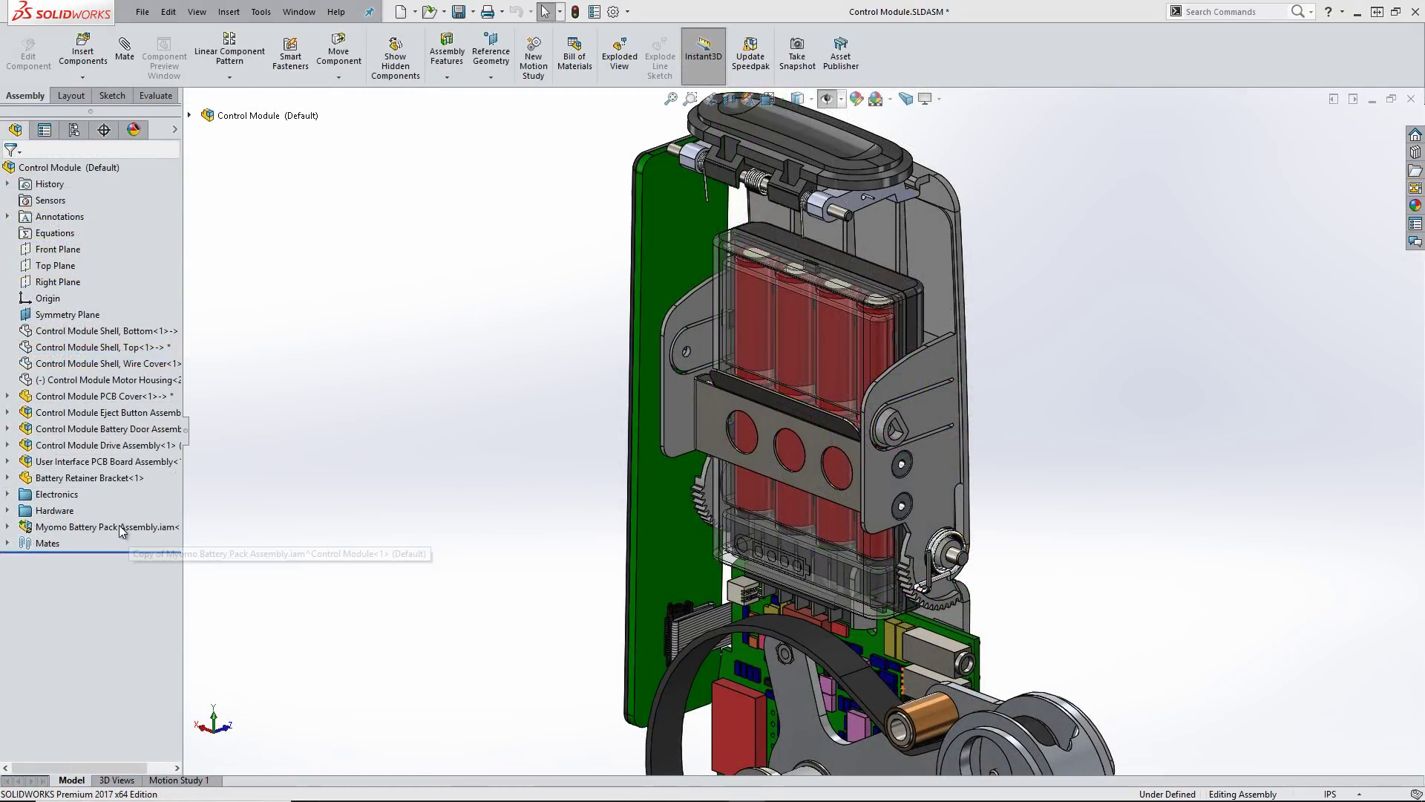
pyautogui.rightClick(125, 527)
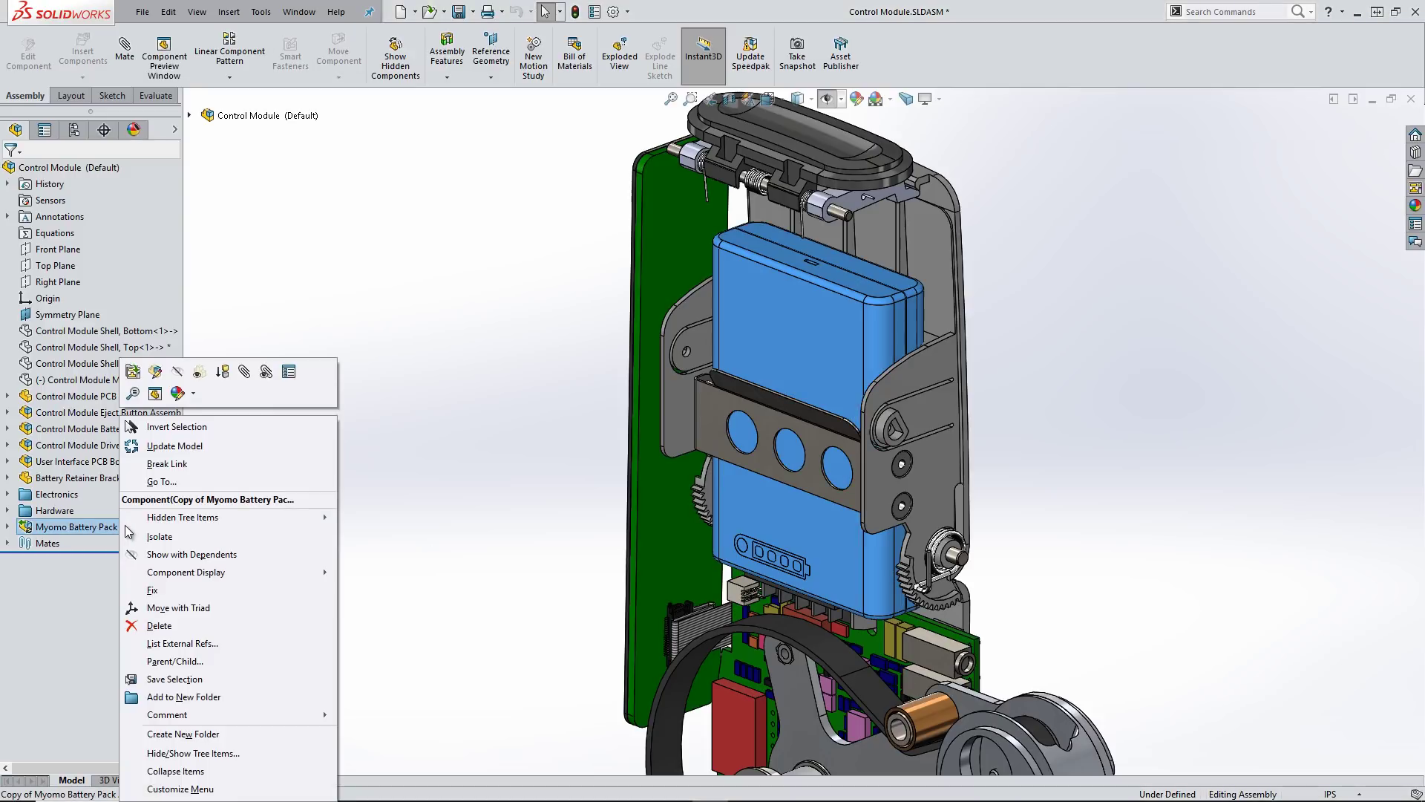
pyautogui.click(195, 451)
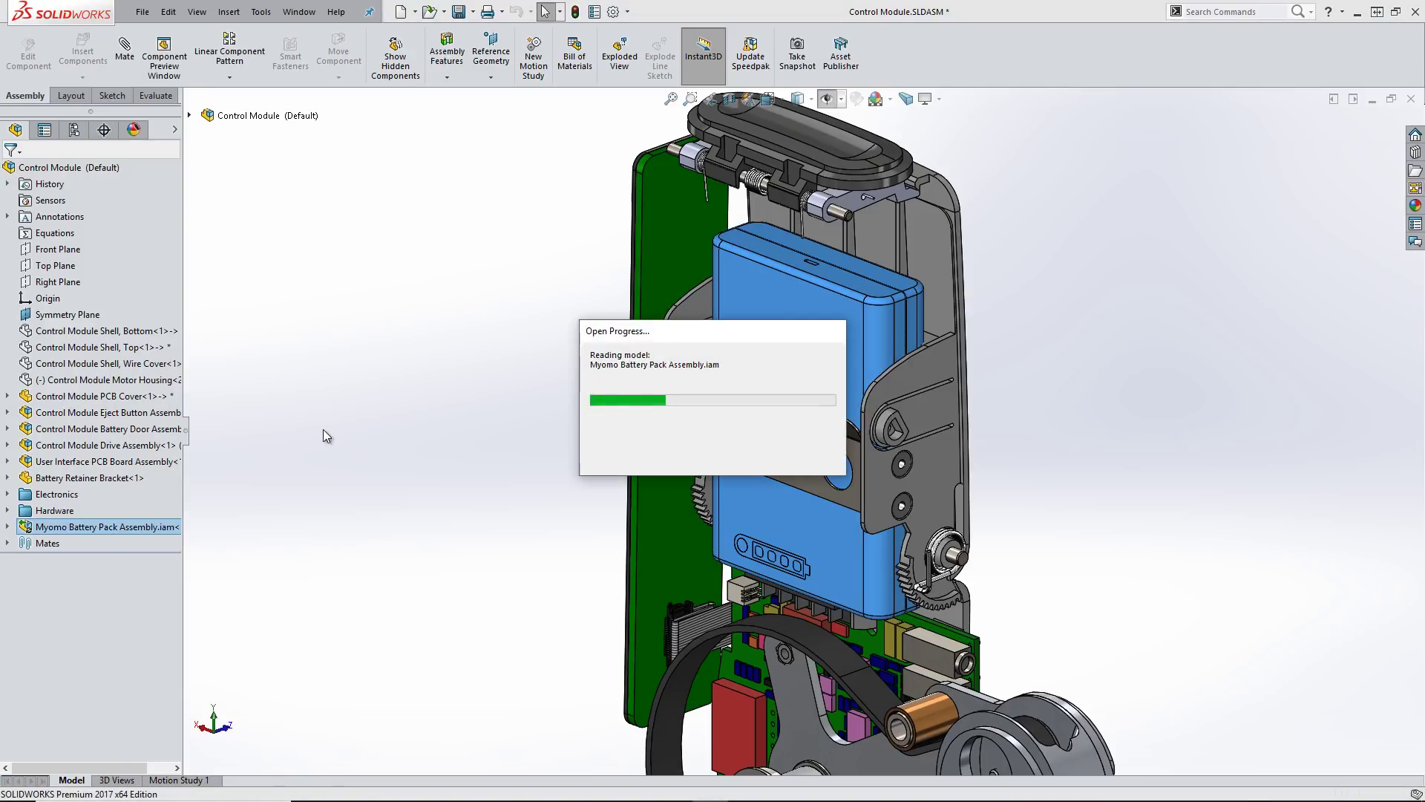